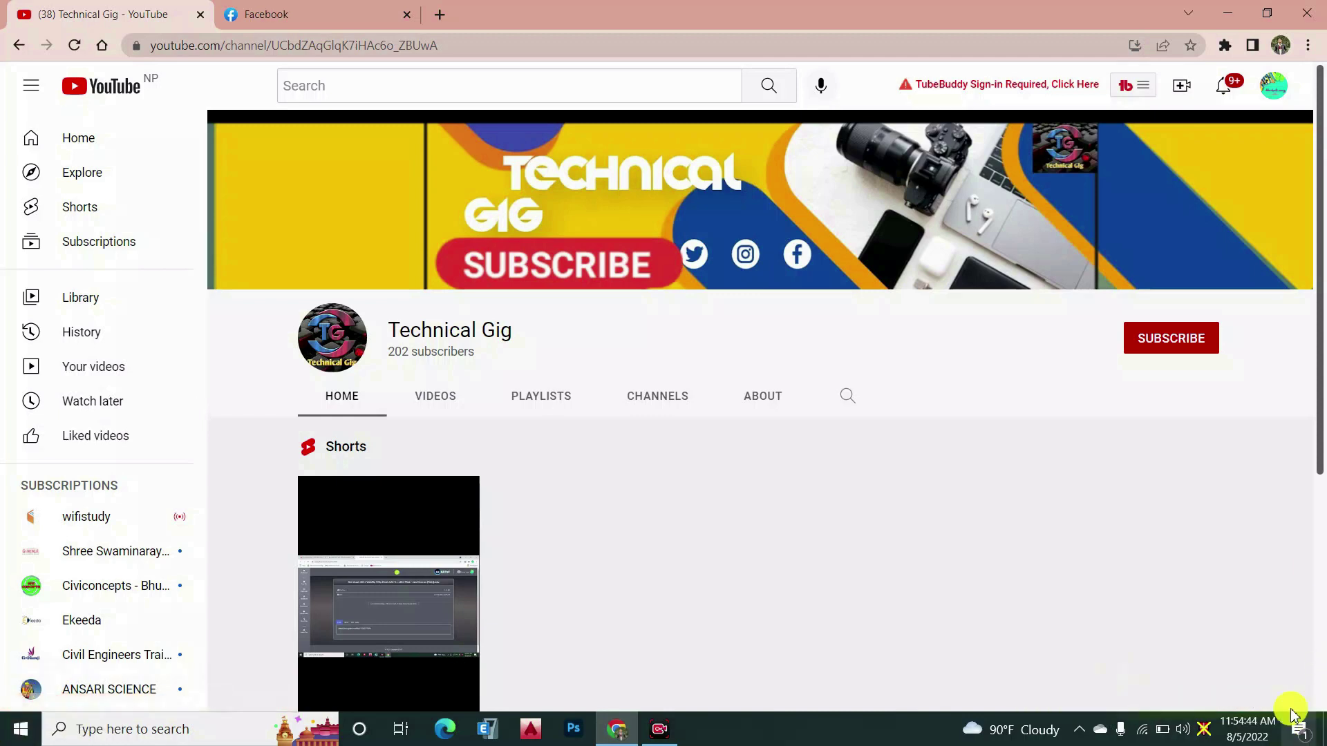
- Subscribe to Technical Gig with All notifications on, then return to the Facebook feed
{"action": "left_click", "coordinate": [1171, 343]}
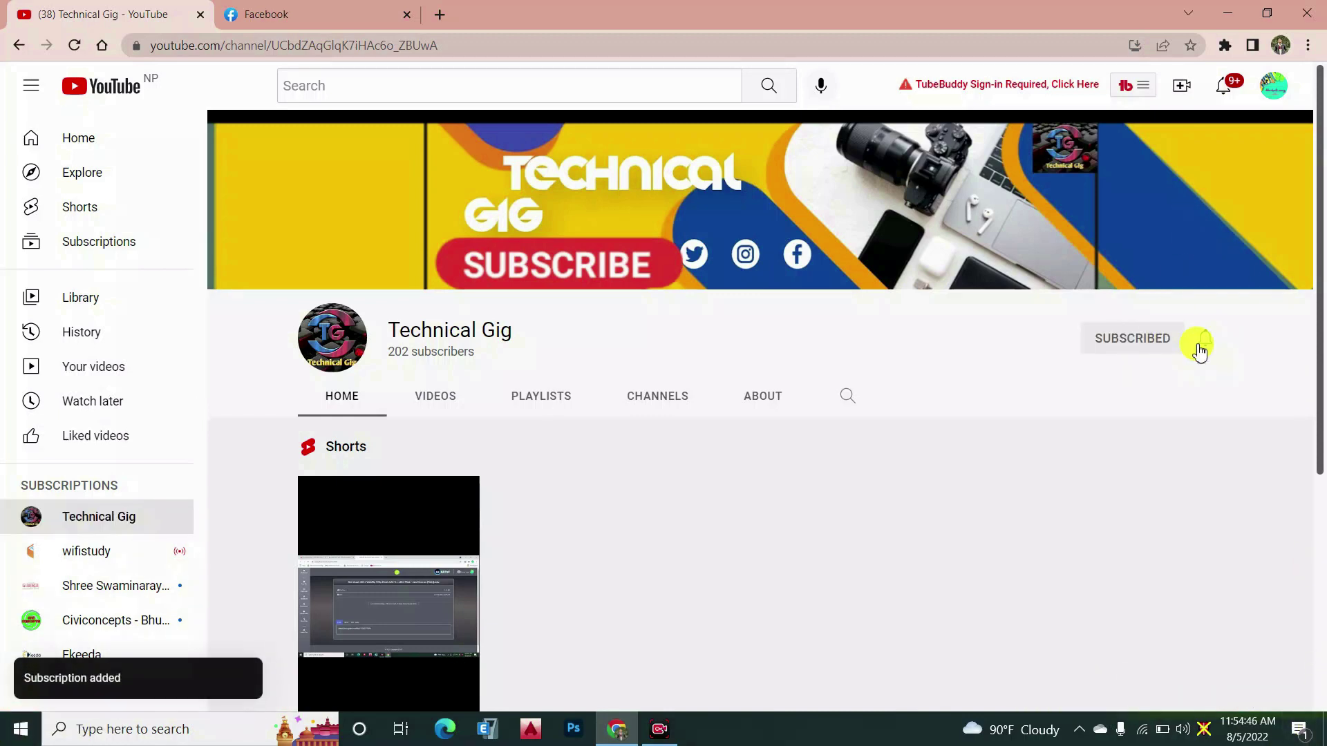
{"action": "left_click", "coordinate": [1200, 352]}
{"action": "left_click", "coordinate": [1127, 378]}
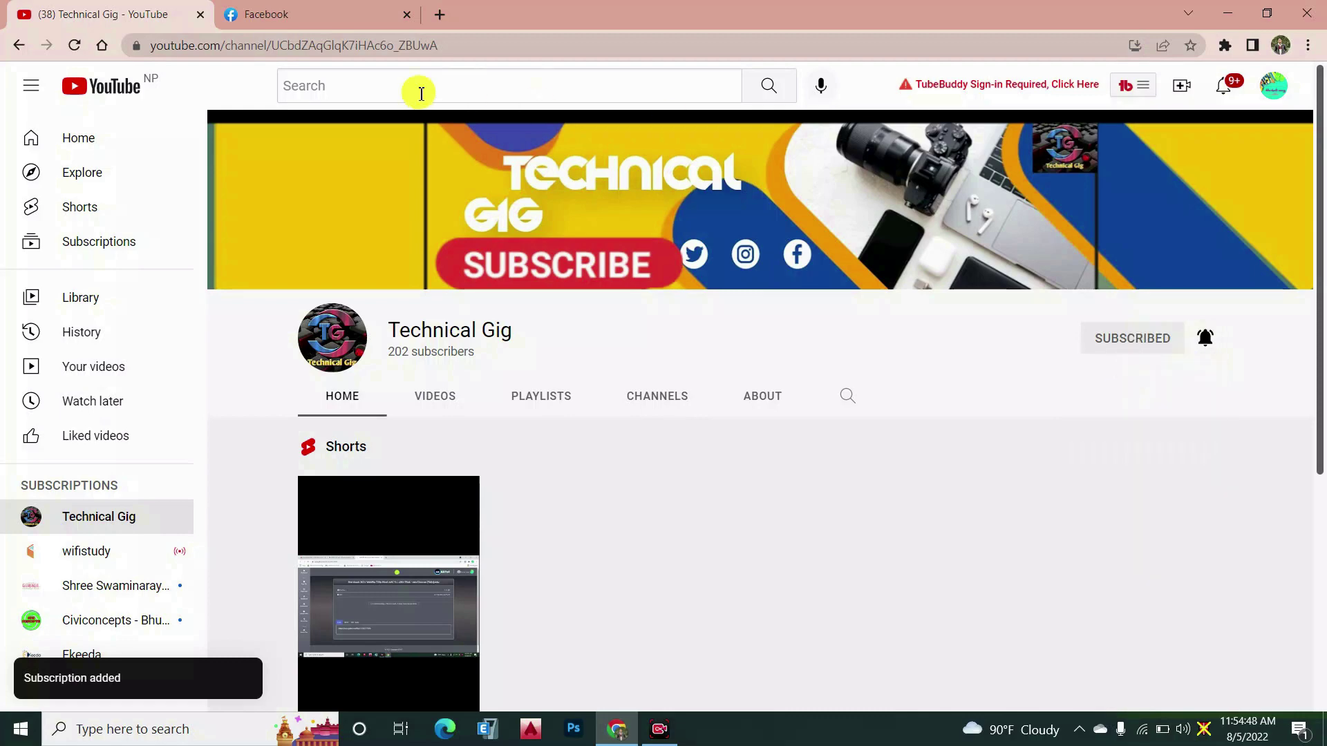
{"action": "left_click", "coordinate": [263, 15]}
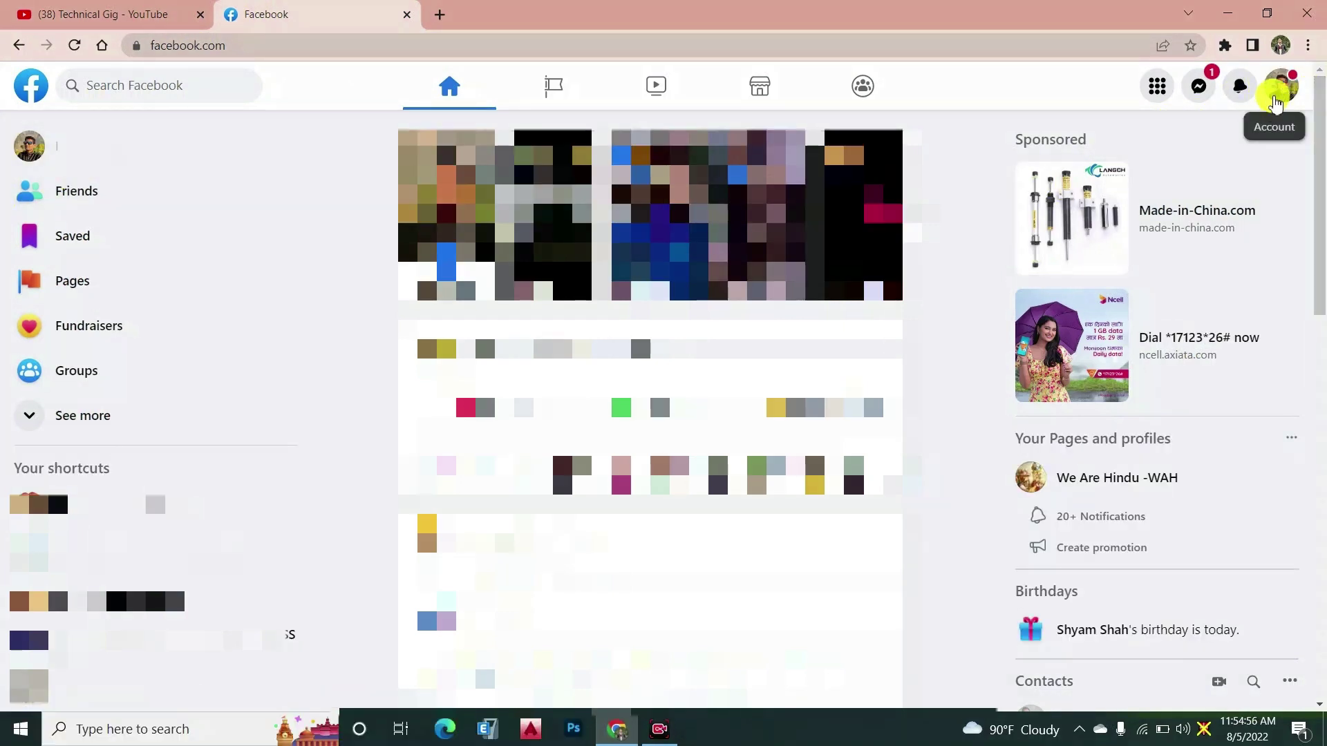
- Switch into The Diplomatic Engineer page profile, open its page, and dismiss the update notice
{"action": "left_click", "coordinate": [1280, 87]}
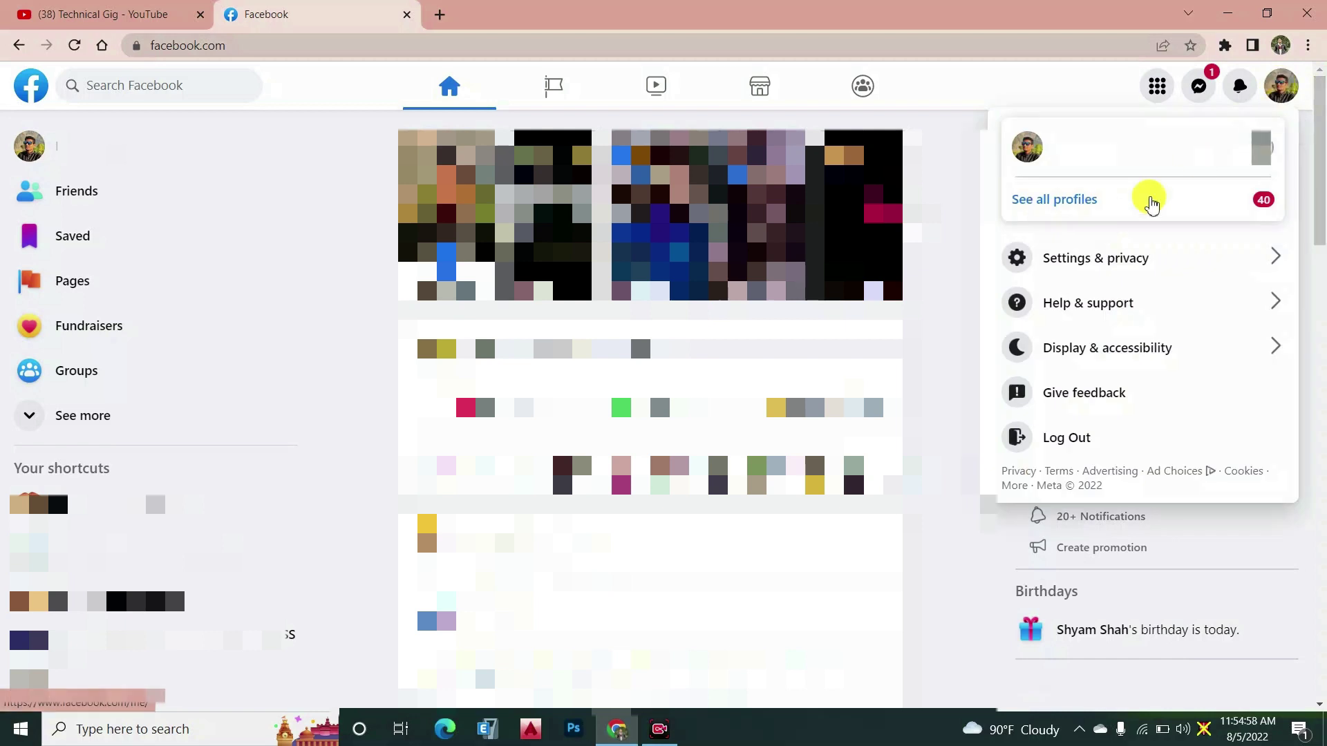
{"action": "left_click", "coordinate": [1078, 201]}
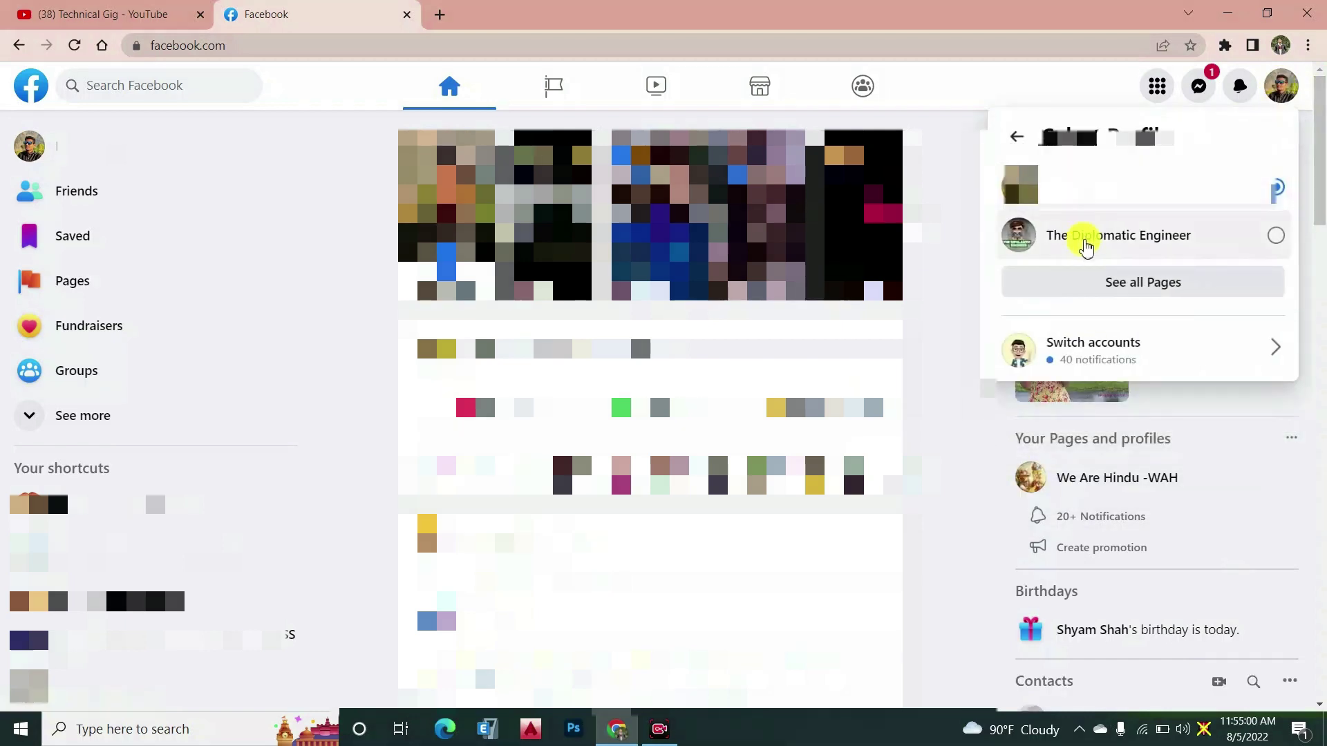
{"action": "left_click", "coordinate": [1084, 242]}
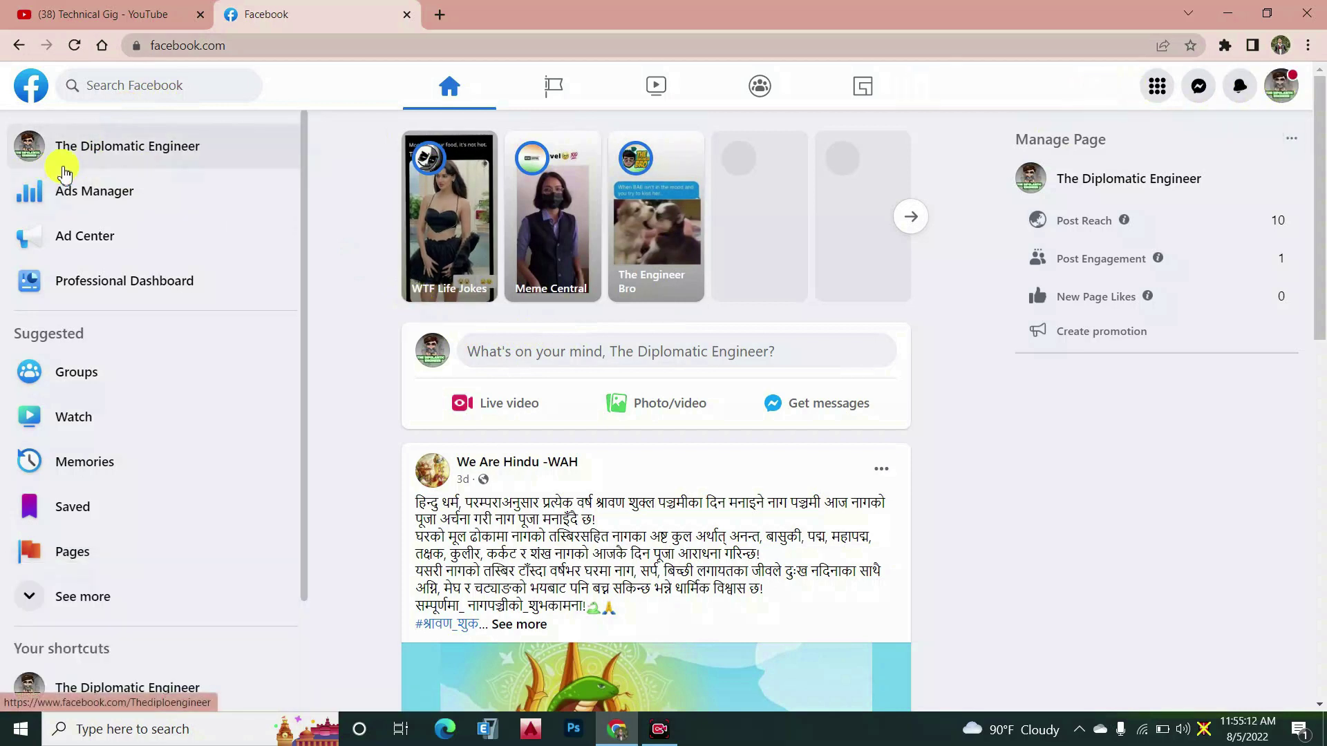
{"action": "left_click", "coordinate": [107, 155]}
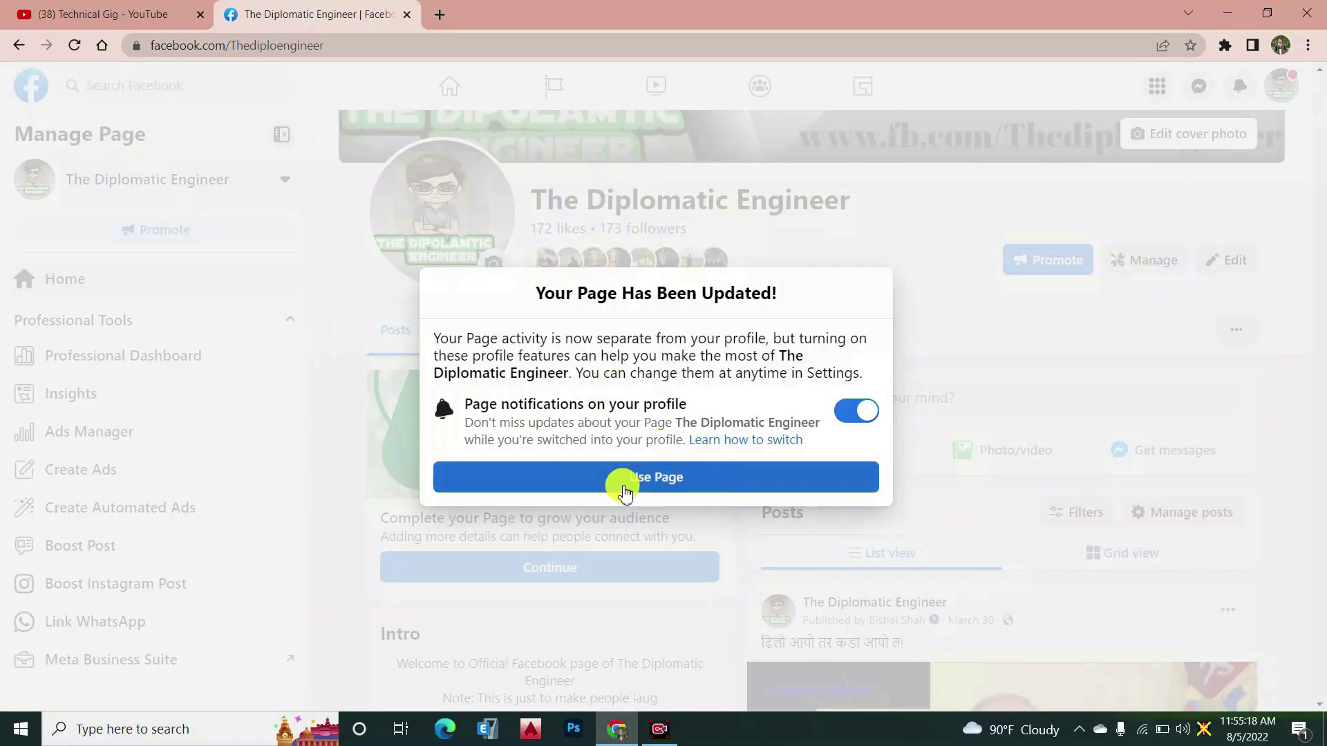
{"action": "left_click", "coordinate": [622, 484]}
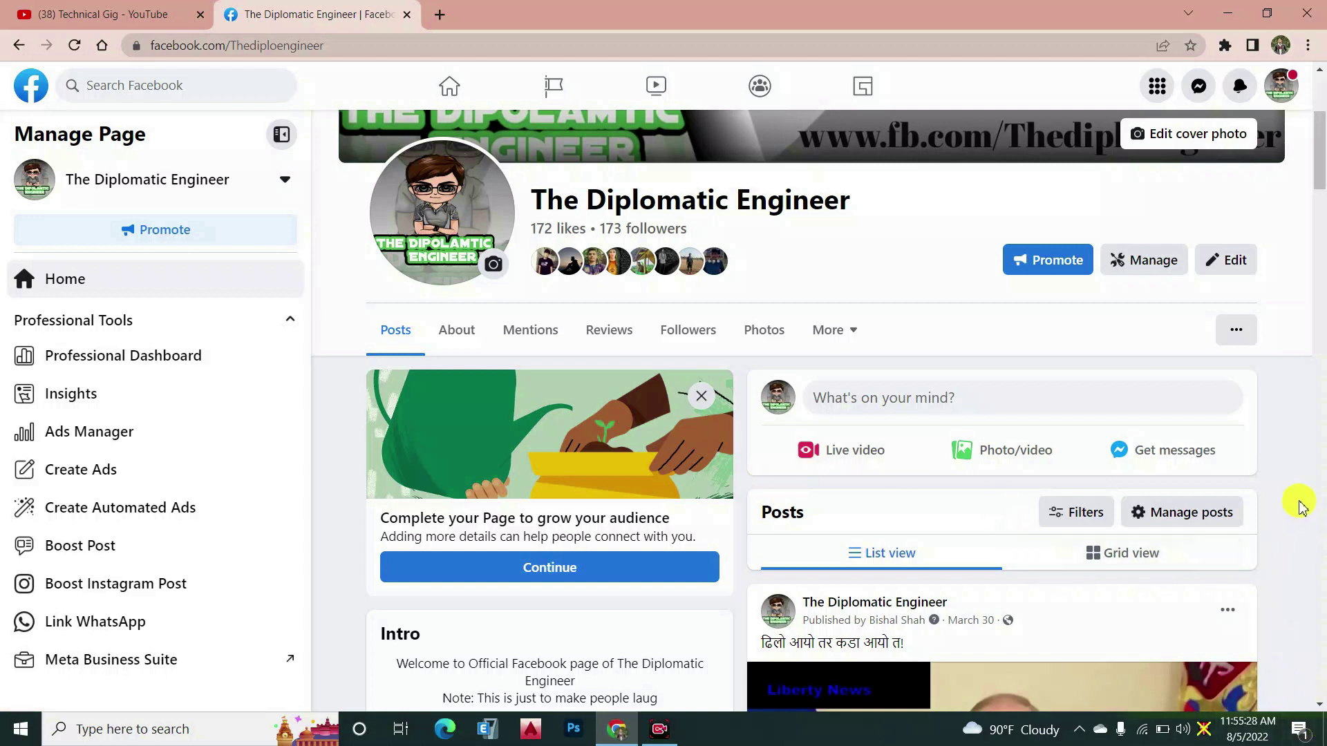
- Bring up The Diplomatic Engineer page's '...' options list and scroll through it
{"action": "left_click", "coordinate": [1236, 331]}
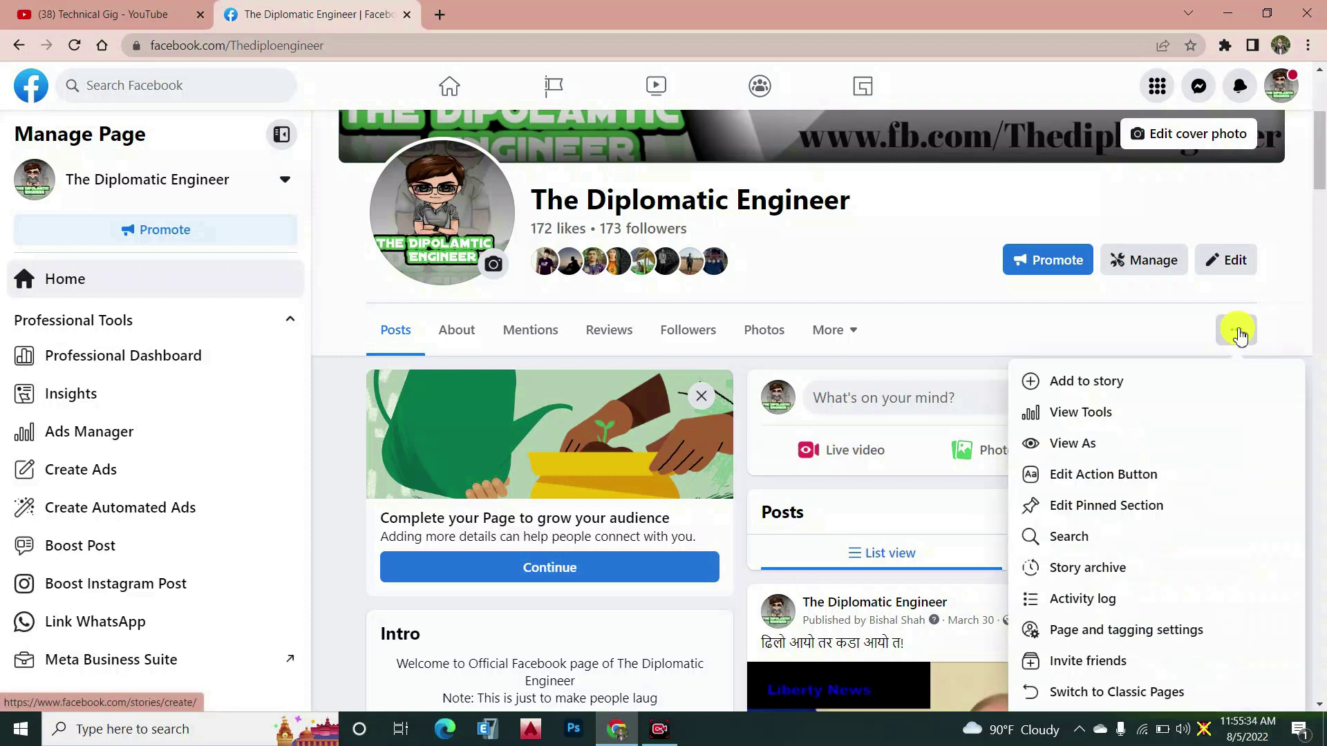
{"action": "scroll", "coordinate": [1218, 326], "scroll_direction": "down", "scroll_amount": 2}
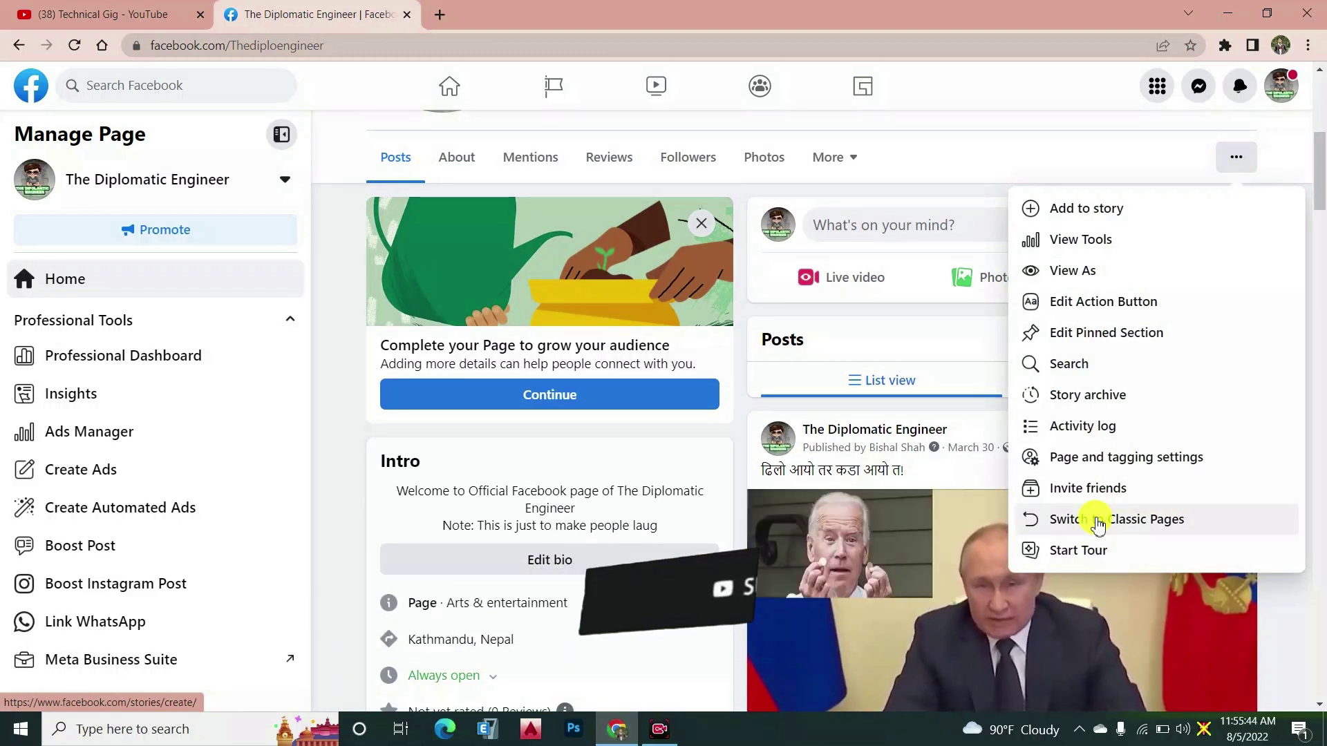
- Choose Switch to Classic Pages and acknowledge that new content won't carry over
{"action": "left_click", "coordinate": [1099, 523]}
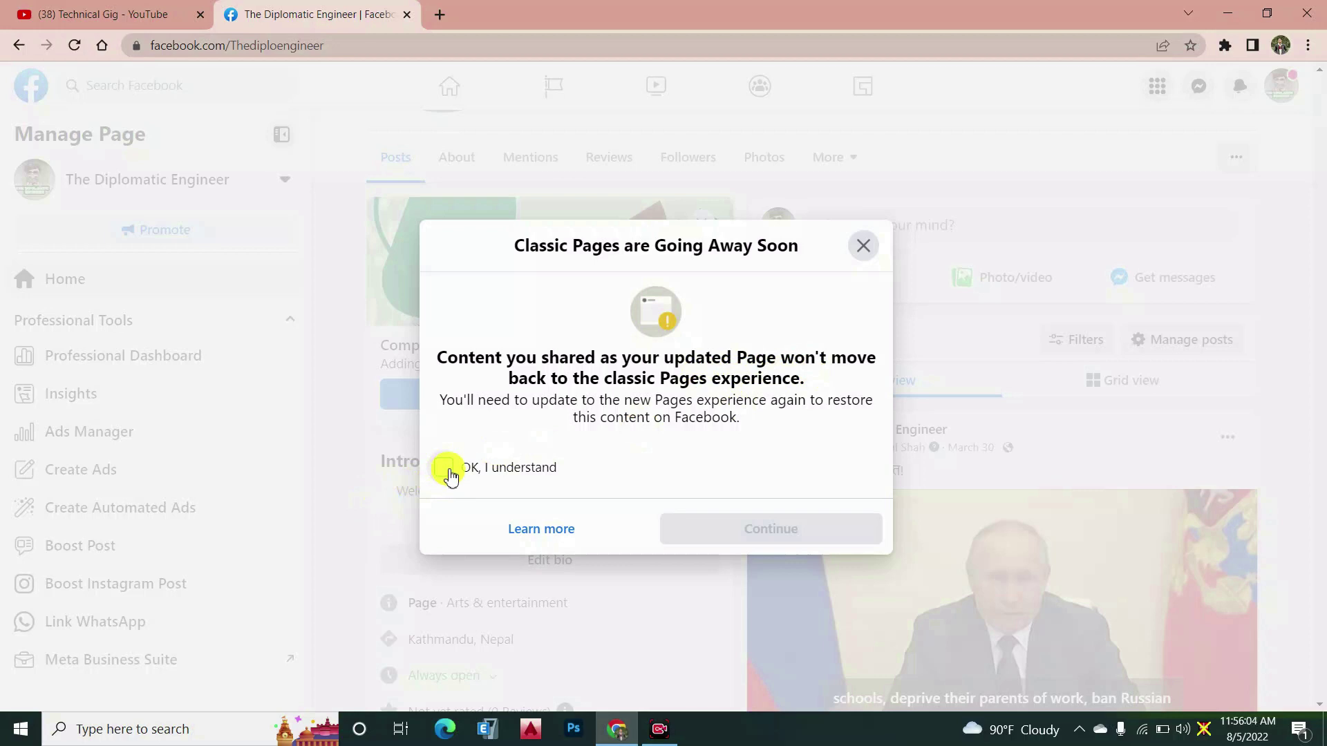
{"action": "left_click", "coordinate": [446, 468]}
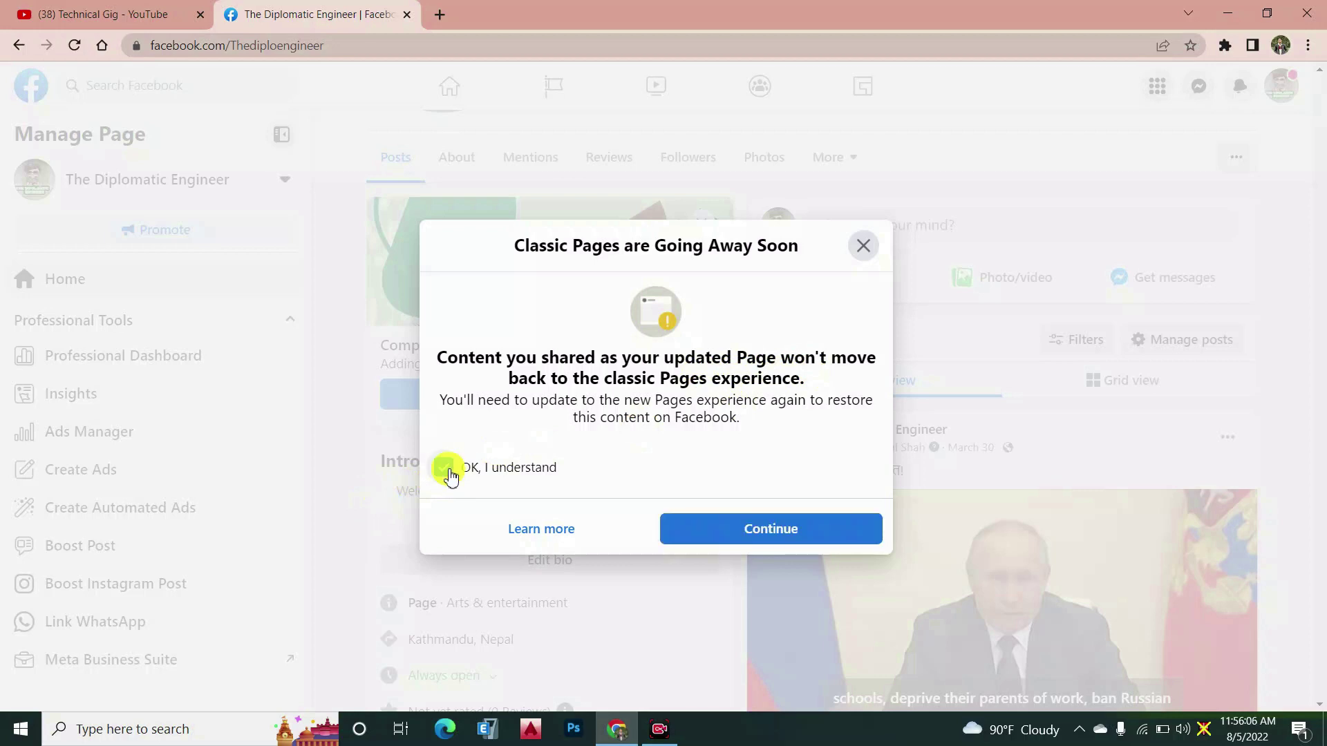
{"action": "left_click", "coordinate": [750, 525]}
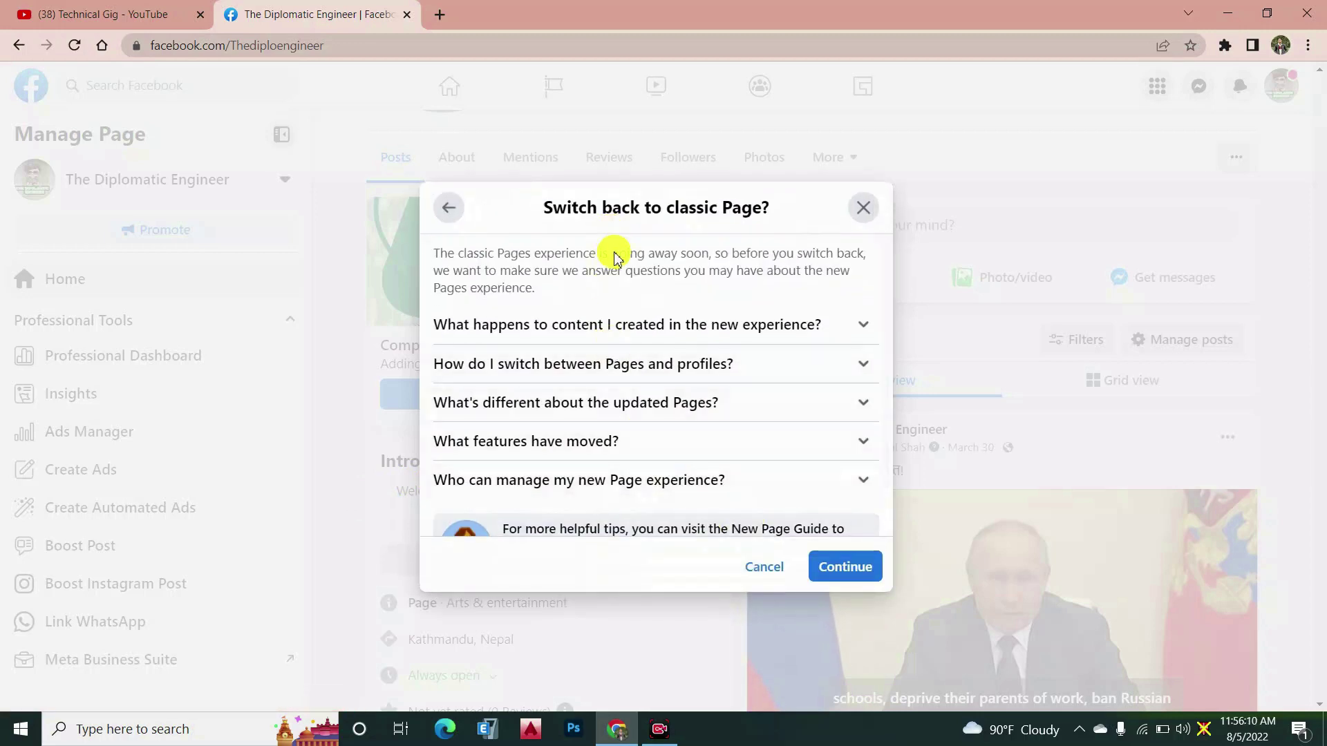
- Continue past the FAQ and changes pages and confirm Switch Back to the classic Page
{"action": "scroll", "coordinate": [676, 456], "scroll_direction": "down", "scroll_amount": 1}
{"action": "left_click", "coordinate": [849, 575]}
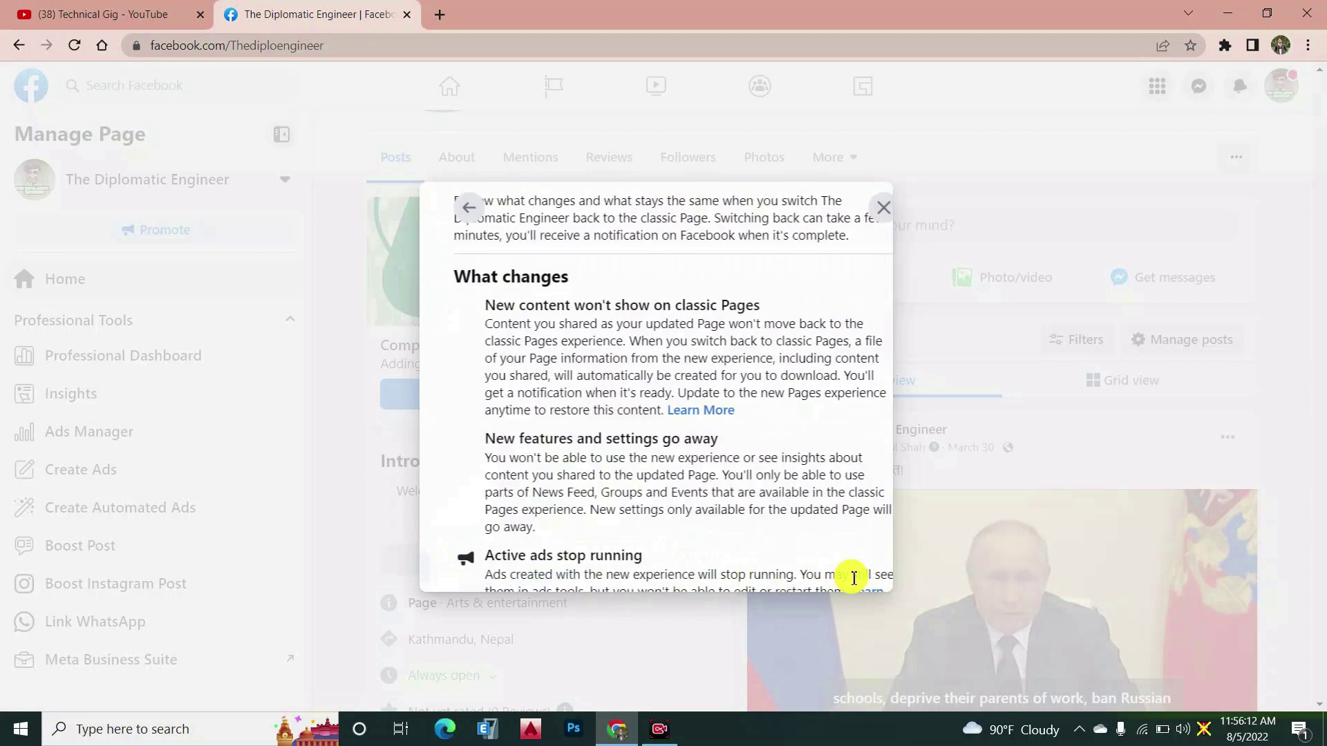
{"action": "scroll", "coordinate": [537, 277], "scroll_direction": "down", "scroll_amount": 3}
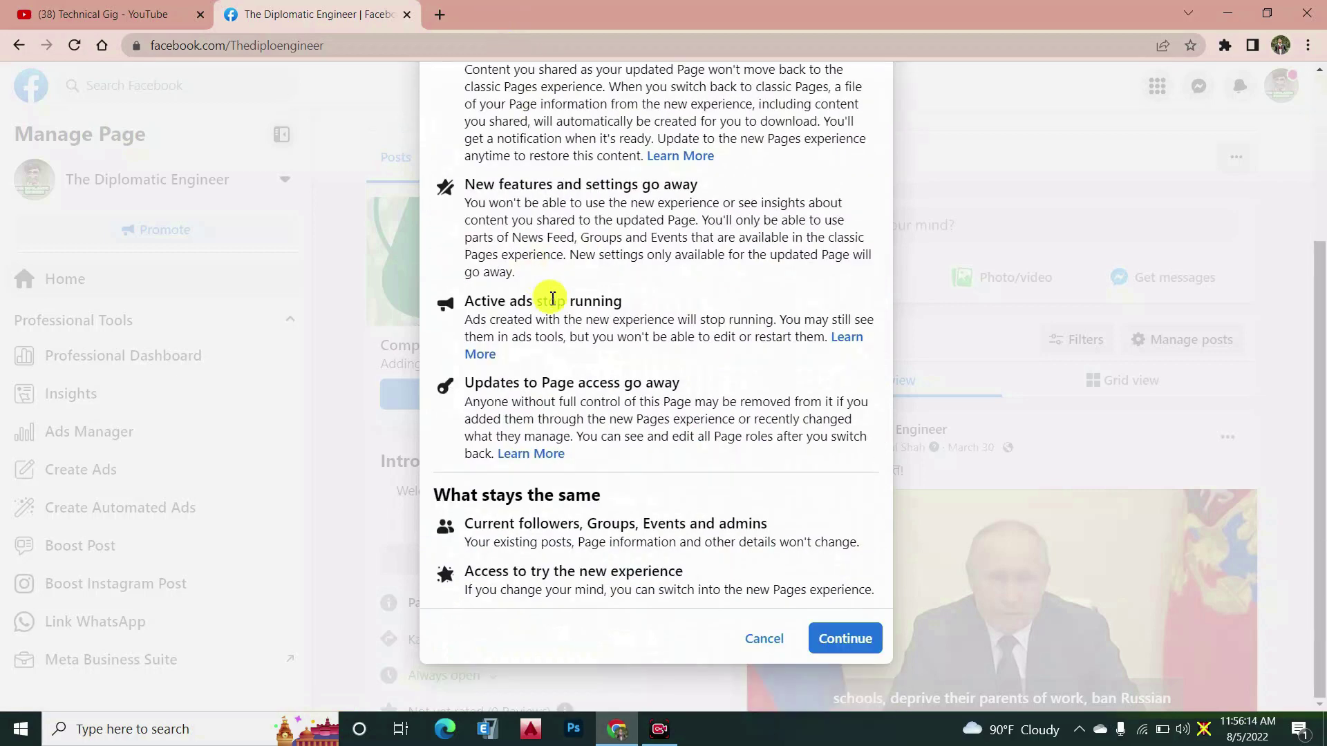
{"action": "left_click", "coordinate": [849, 643]}
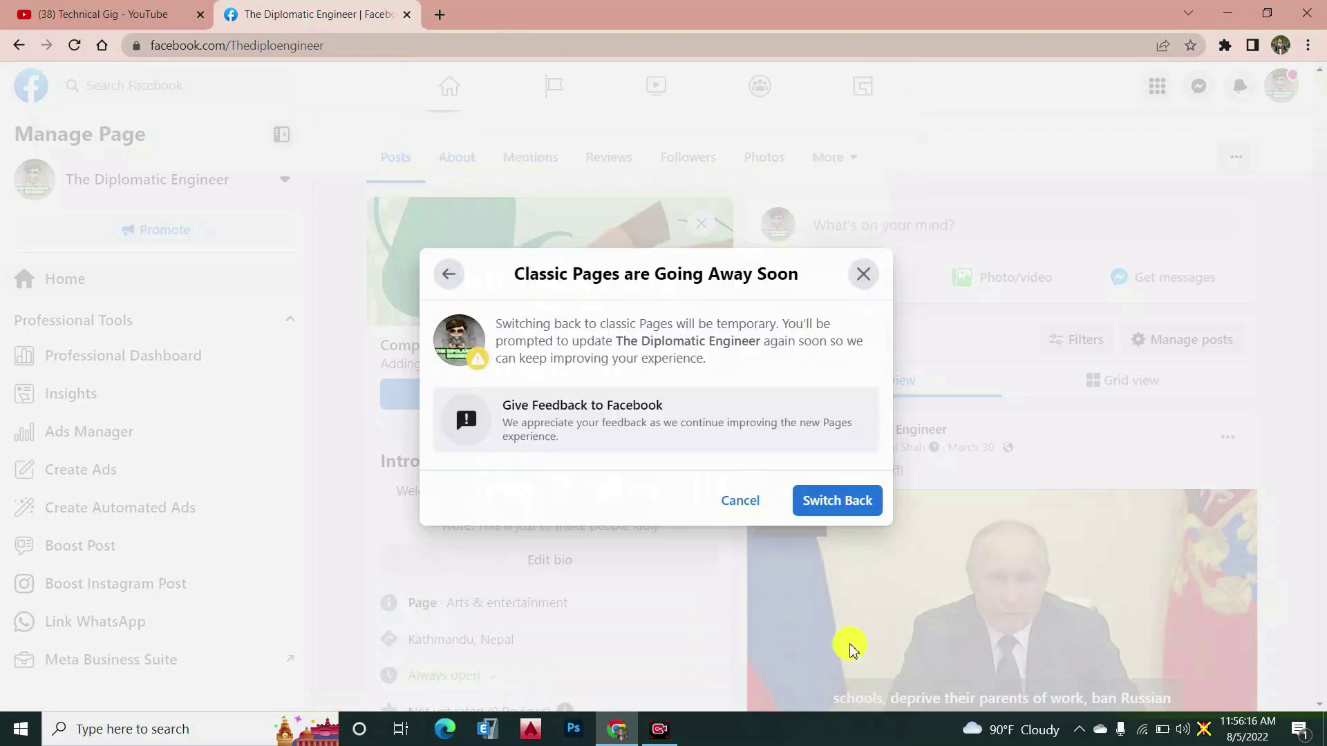
{"action": "left_click", "coordinate": [881, 507]}
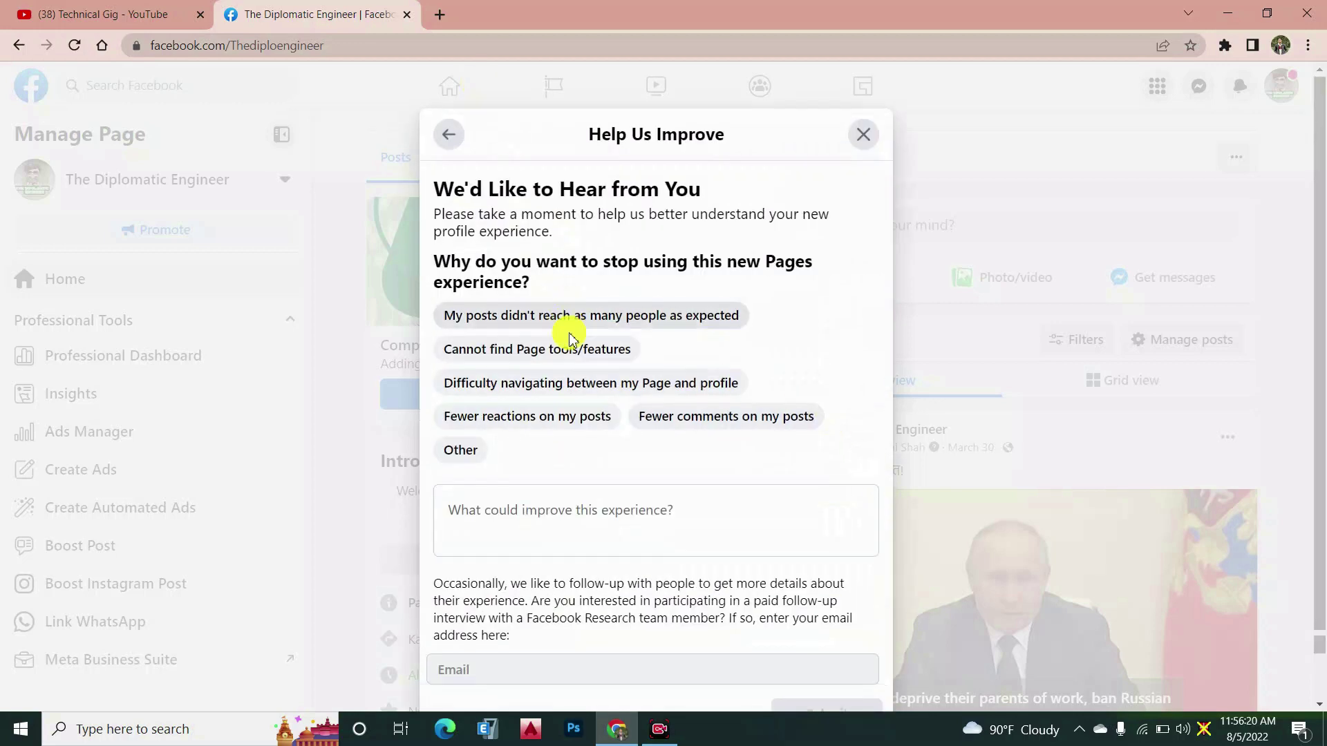
- Submit the survey with 'Cannot find Page tools/features' as the reason for leaving
{"action": "scroll", "coordinate": [562, 331], "scroll_direction": "down", "scroll_amount": 2}
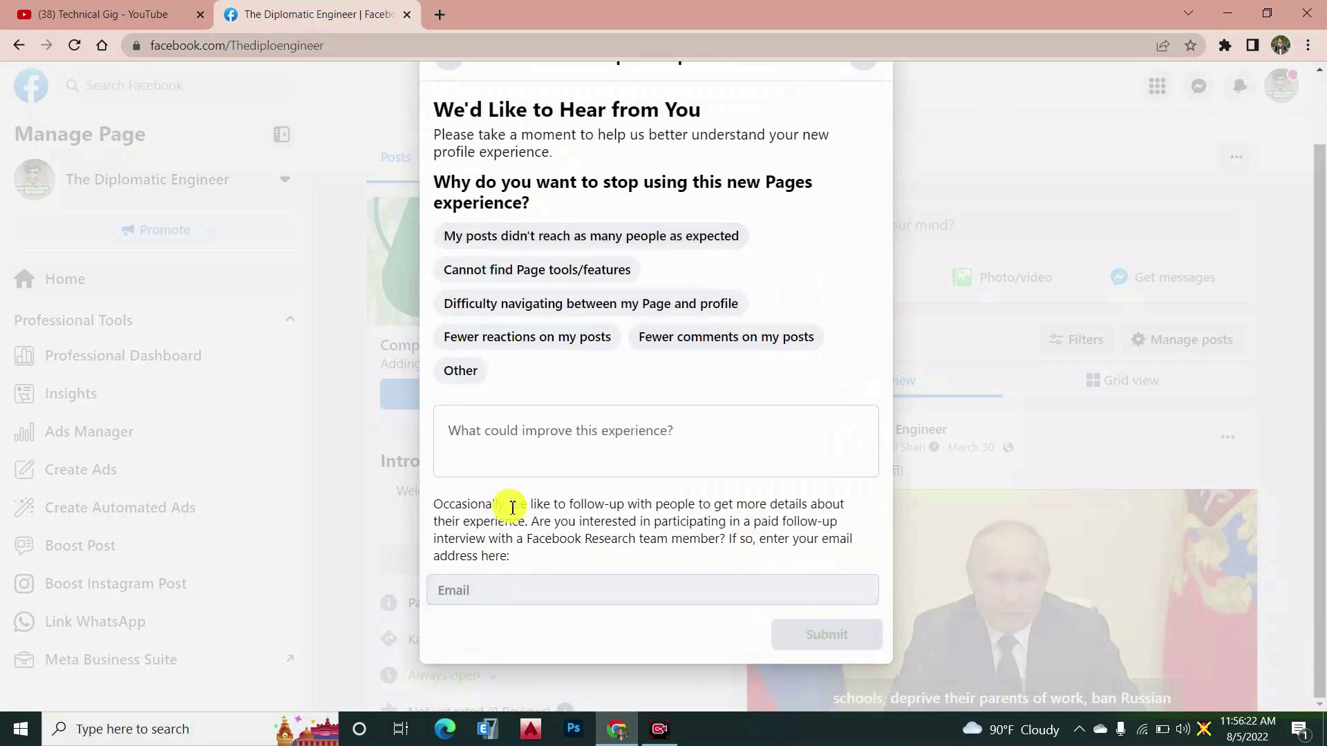
{"action": "scroll", "coordinate": [528, 141], "scroll_direction": "up", "scroll_amount": 2}
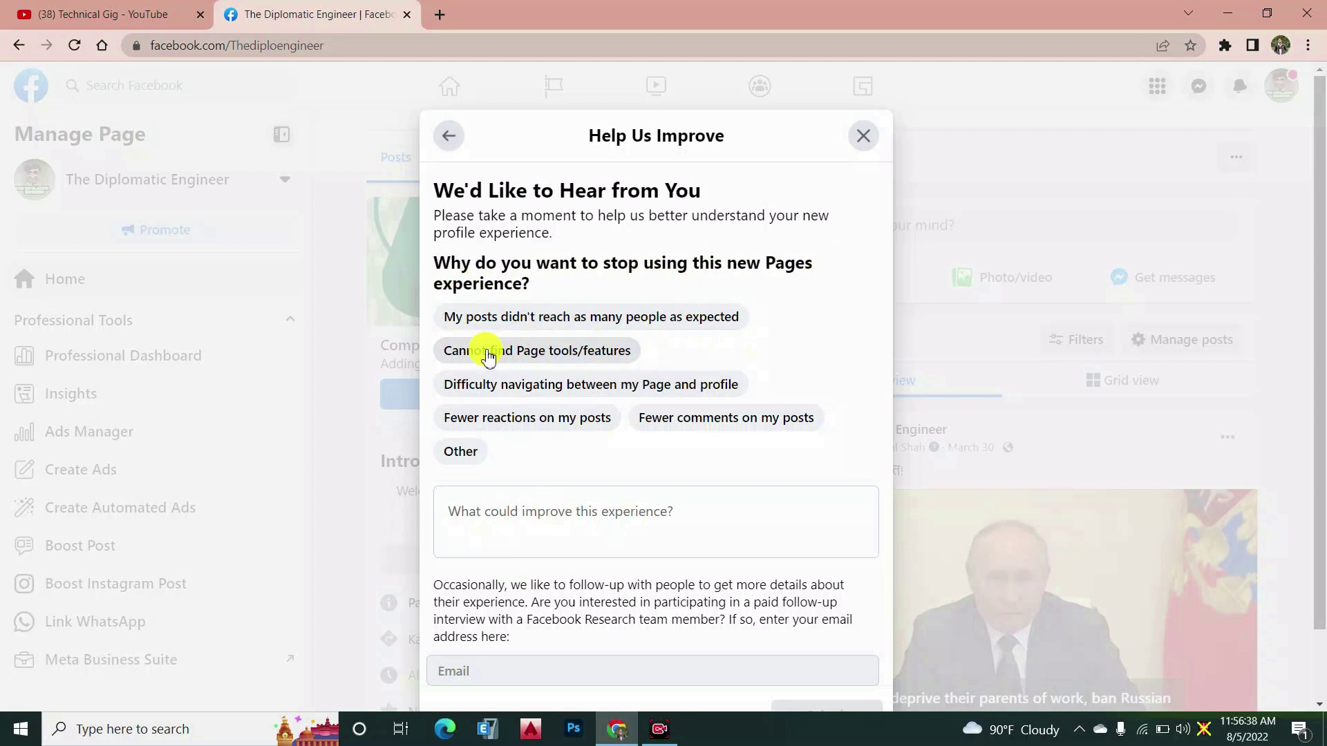
{"action": "left_click", "coordinate": [488, 354]}
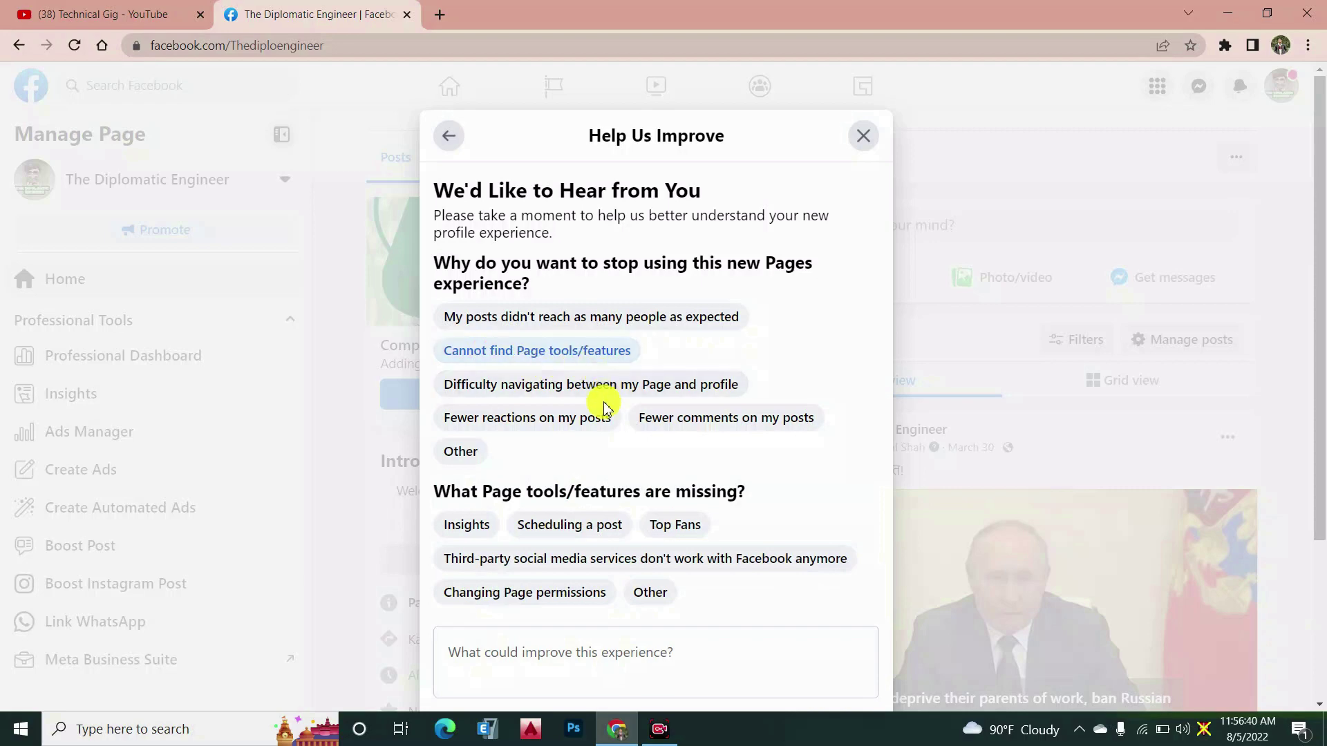
{"action": "scroll", "coordinate": [604, 414], "scroll_direction": "down", "scroll_amount": 3}
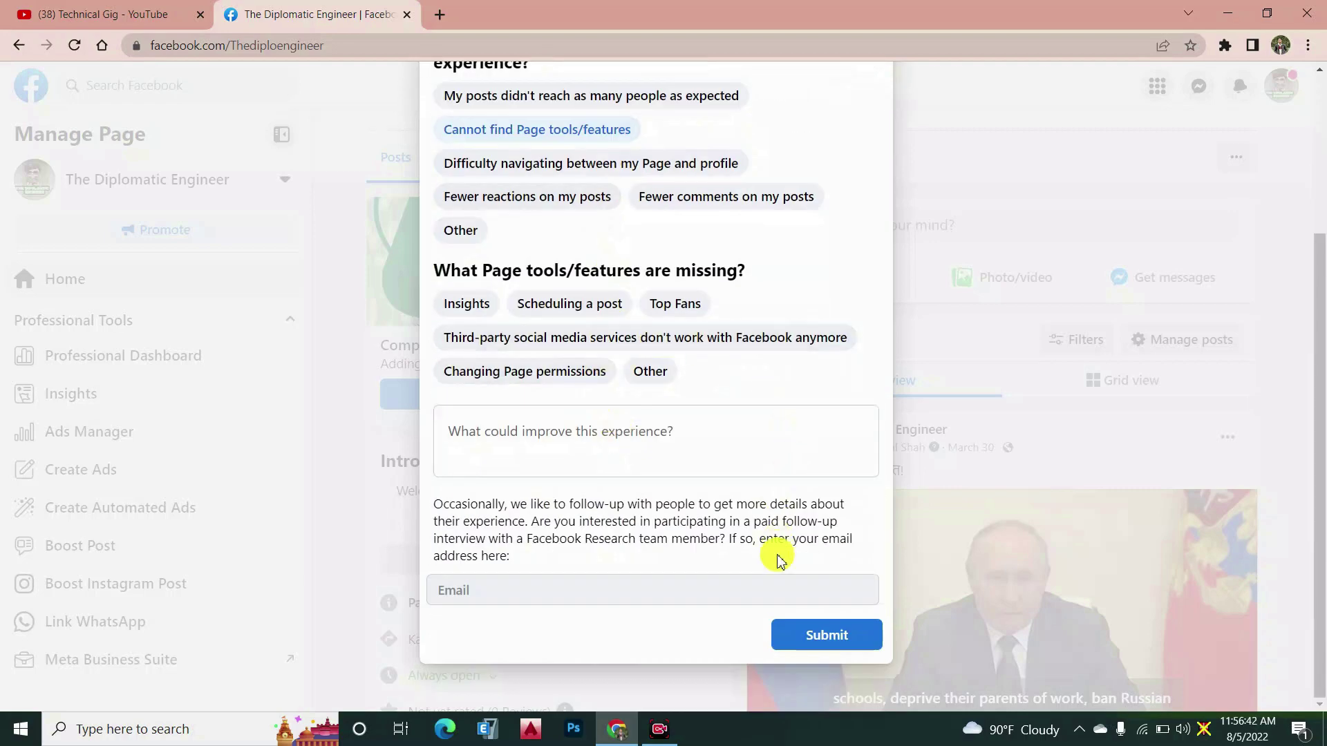
{"action": "left_click", "coordinate": [796, 627]}
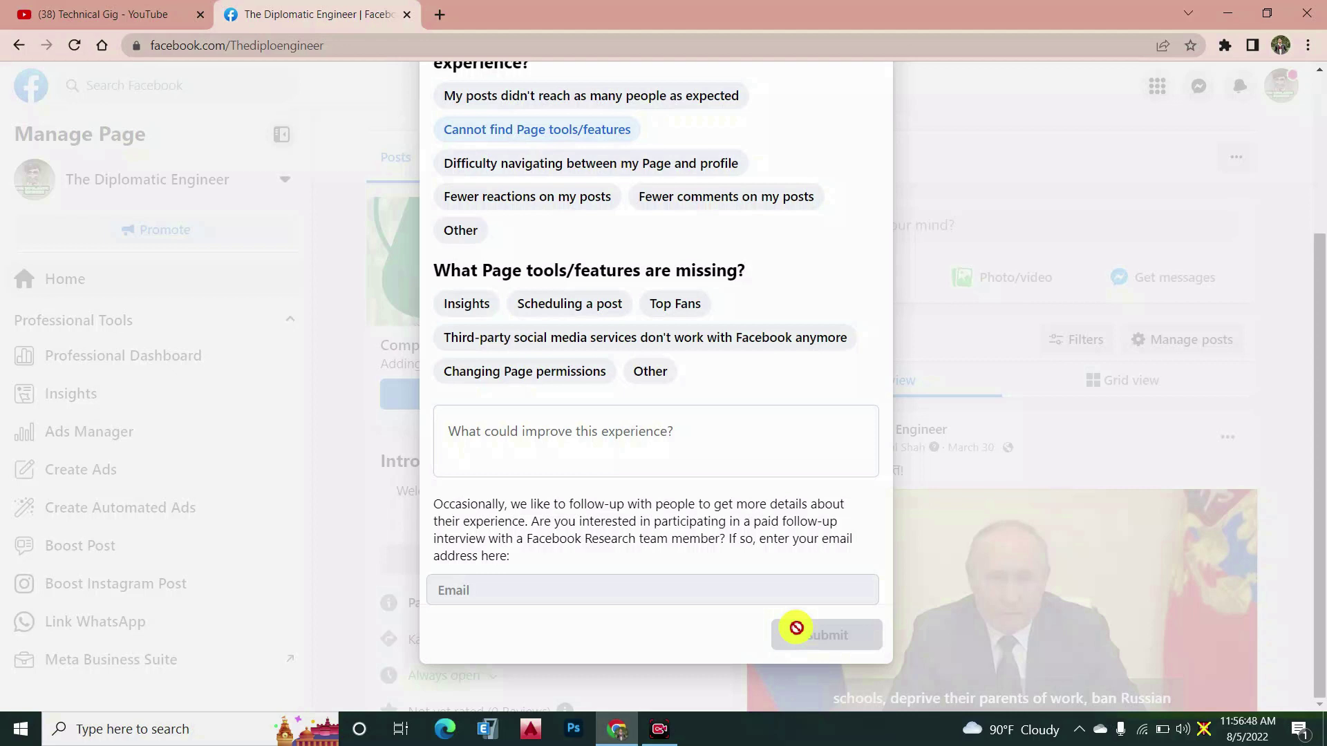
- Leave the unavailable-page screen and return to the News Feed
{"action": "scroll", "coordinate": [691, 477], "scroll_direction": "up", "scroll_amount": 3}
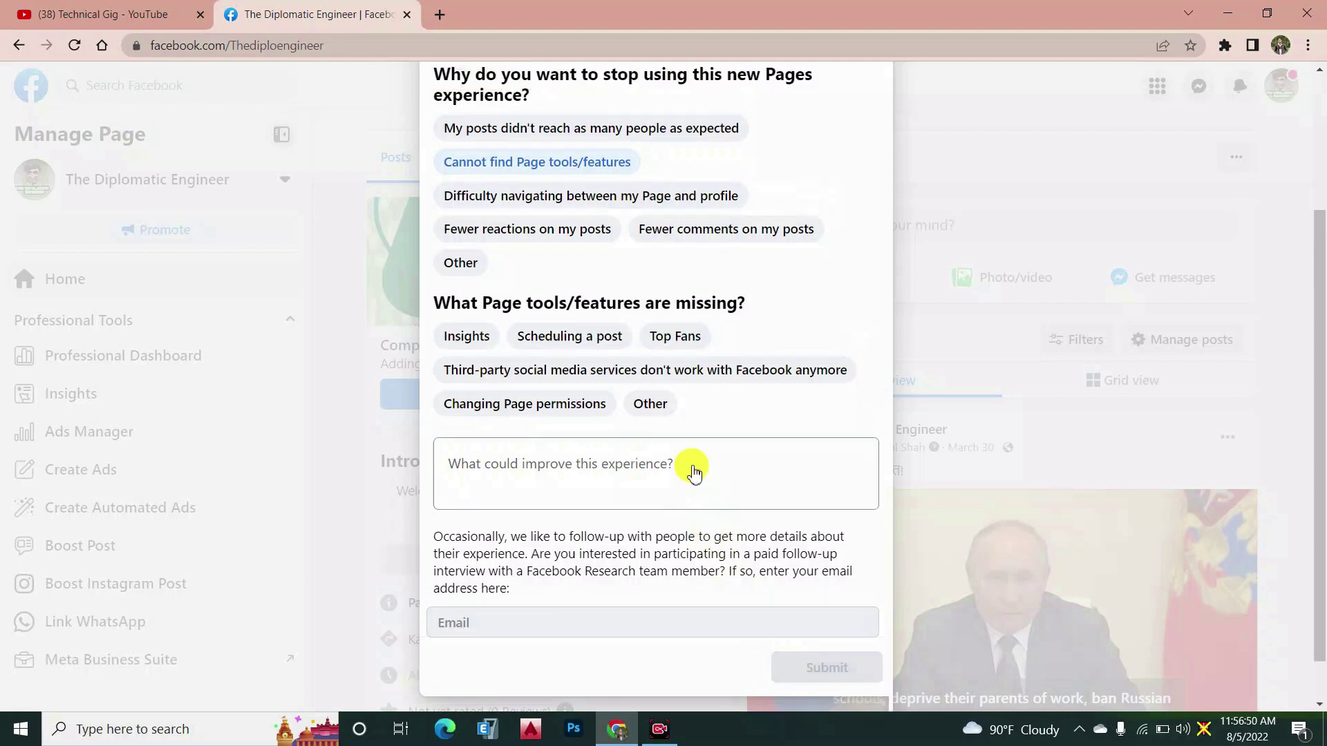
{"action": "scroll", "coordinate": [637, 390], "scroll_direction": "down", "scroll_amount": 3}
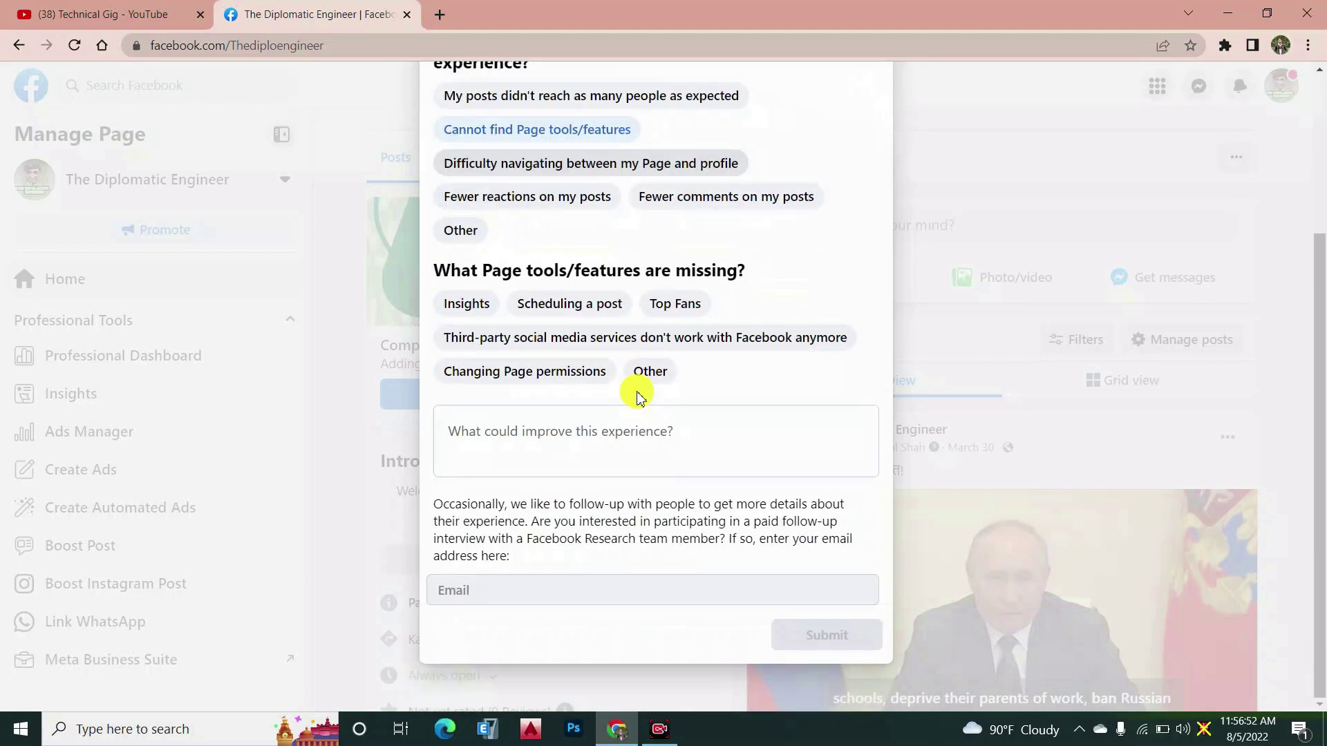
{"action": "scroll", "coordinate": [636, 395], "scroll_direction": "up", "scroll_amount": 3}
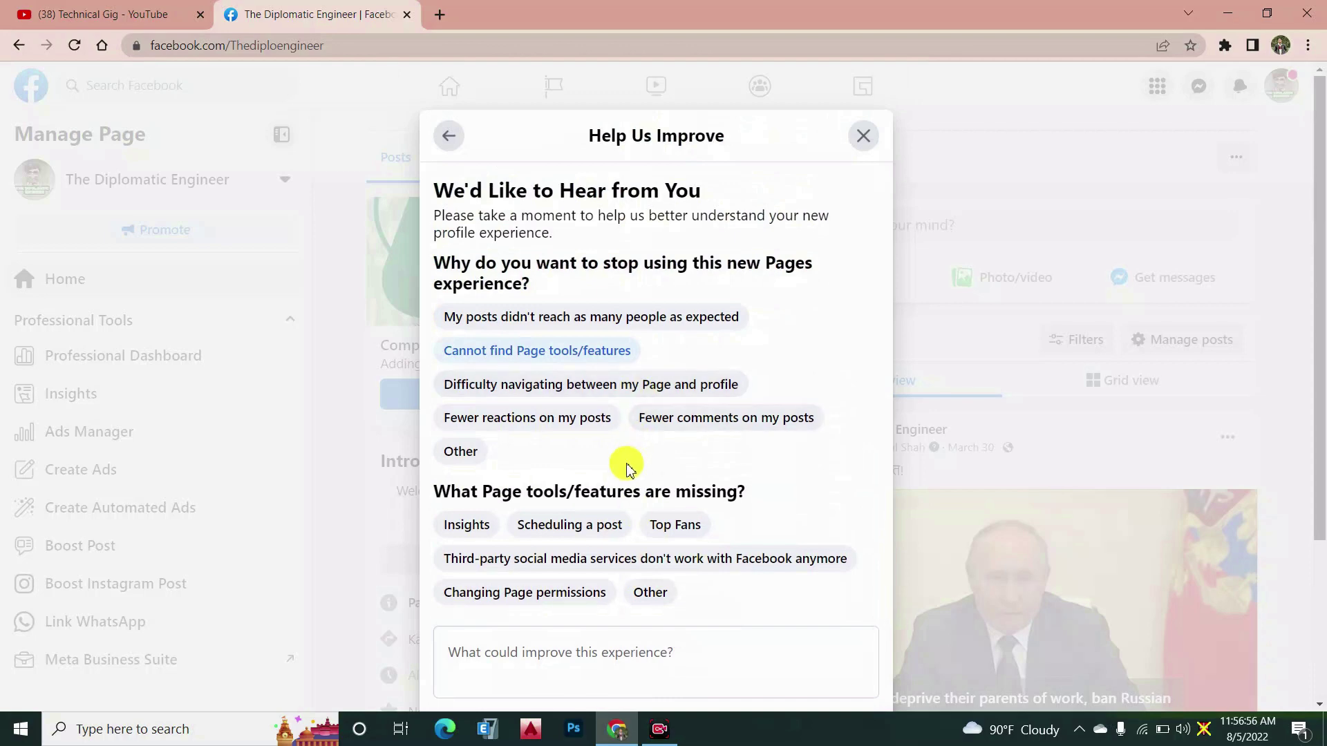
{"action": "scroll", "coordinate": [628, 467], "scroll_direction": "down", "scroll_amount": 3}
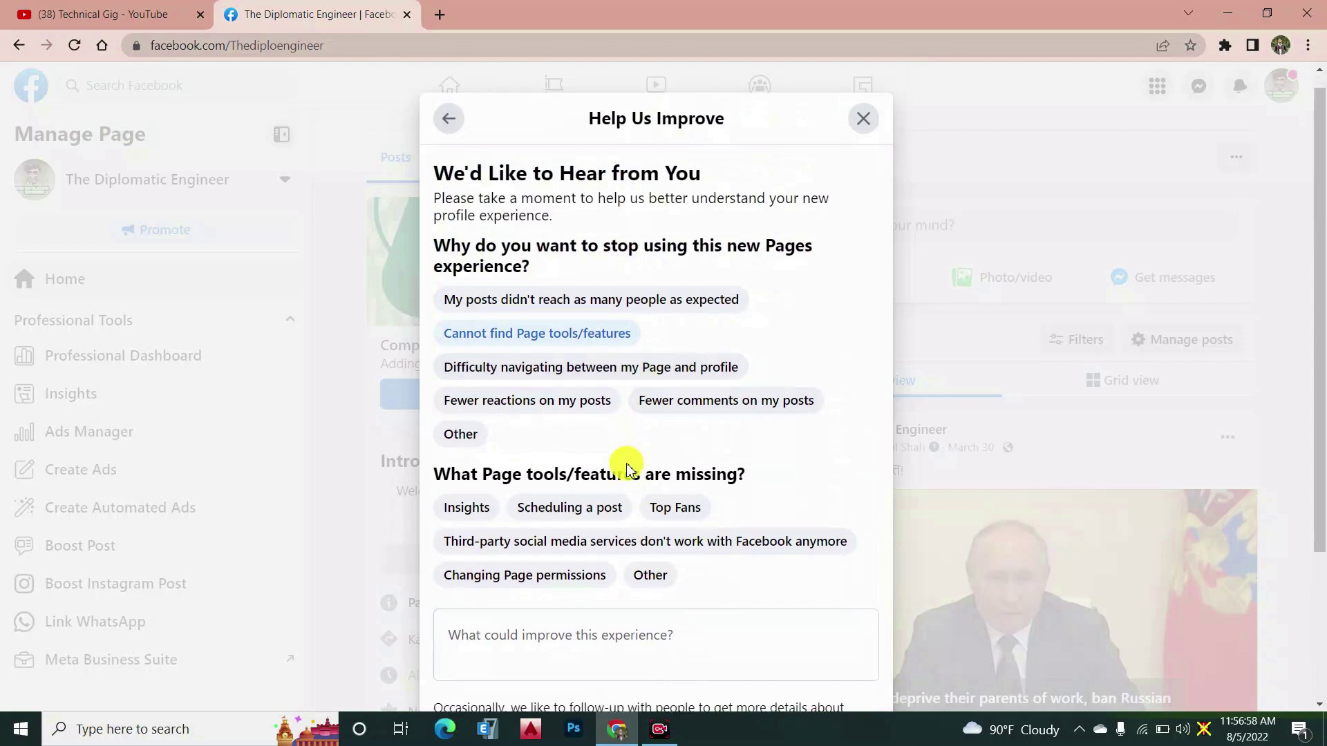
{"action": "scroll", "coordinate": [629, 465], "scroll_direction": "up", "scroll_amount": 1}
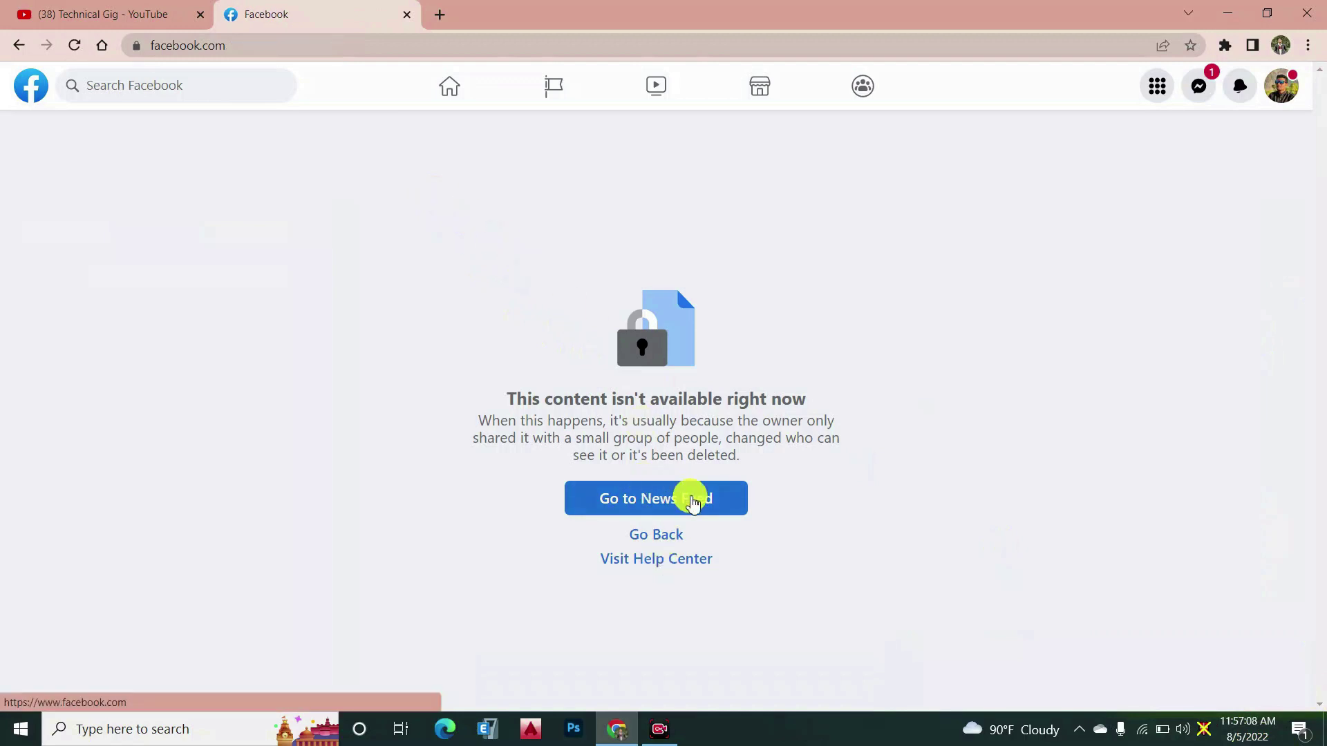
{"action": "left_click", "coordinate": [689, 496]}
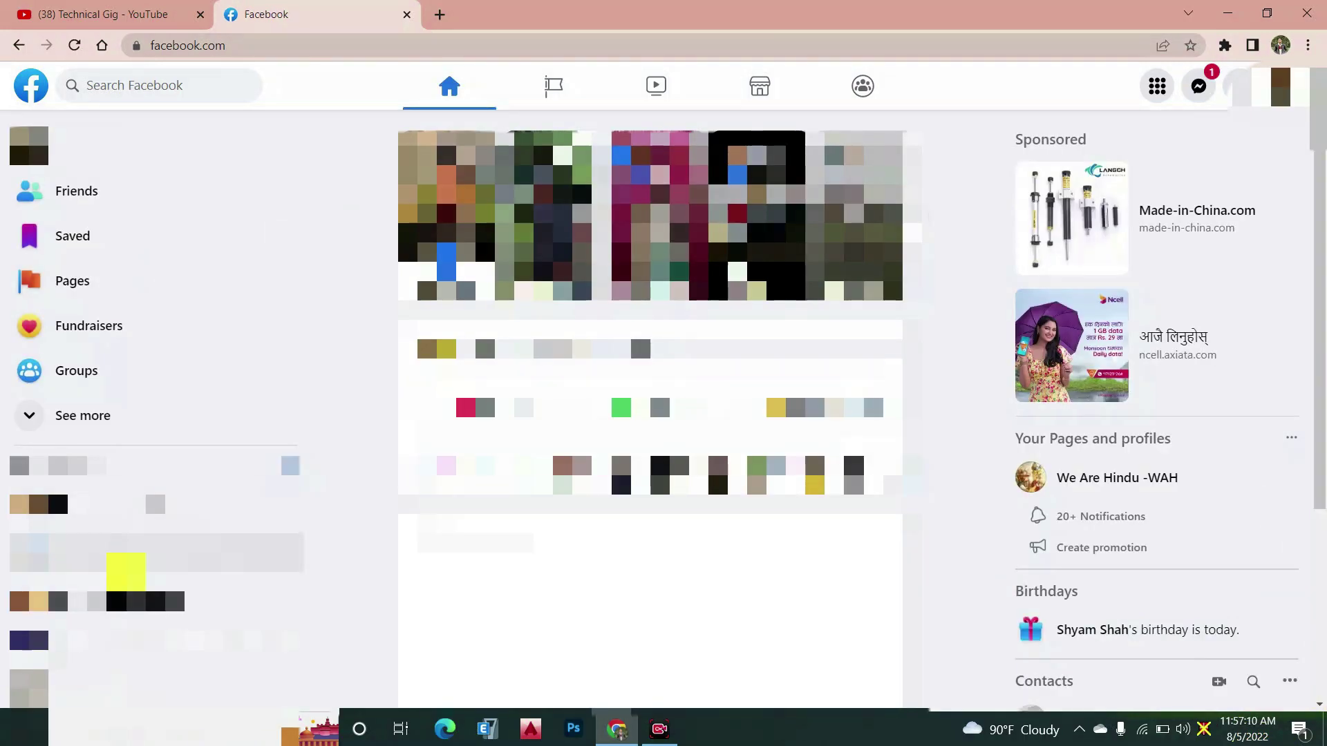
- Open The Diplomatic Engineer from the managed pages list in the sidebar
{"action": "scroll", "coordinate": [138, 277], "scroll_direction": "down", "scroll_amount": 1}
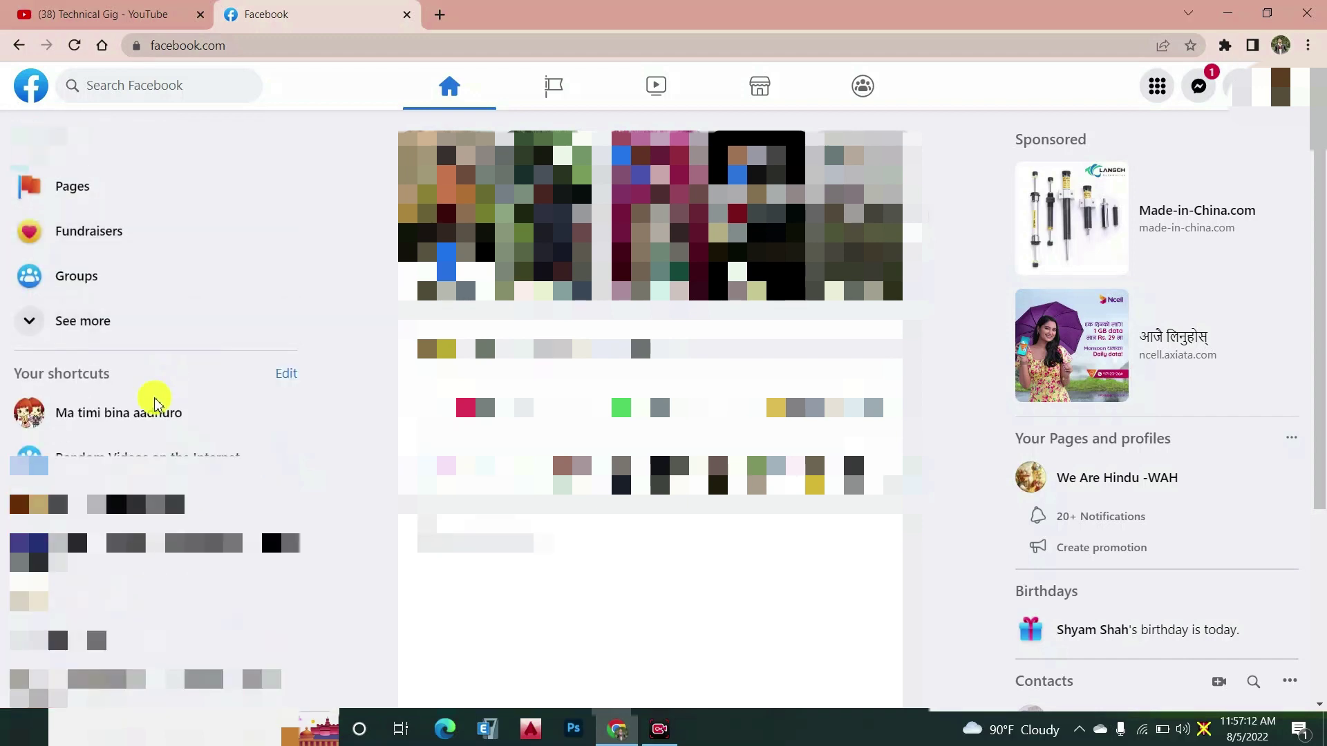
{"action": "scroll", "coordinate": [130, 328], "scroll_direction": "up", "scroll_amount": 1}
{"action": "left_click", "coordinate": [118, 278]}
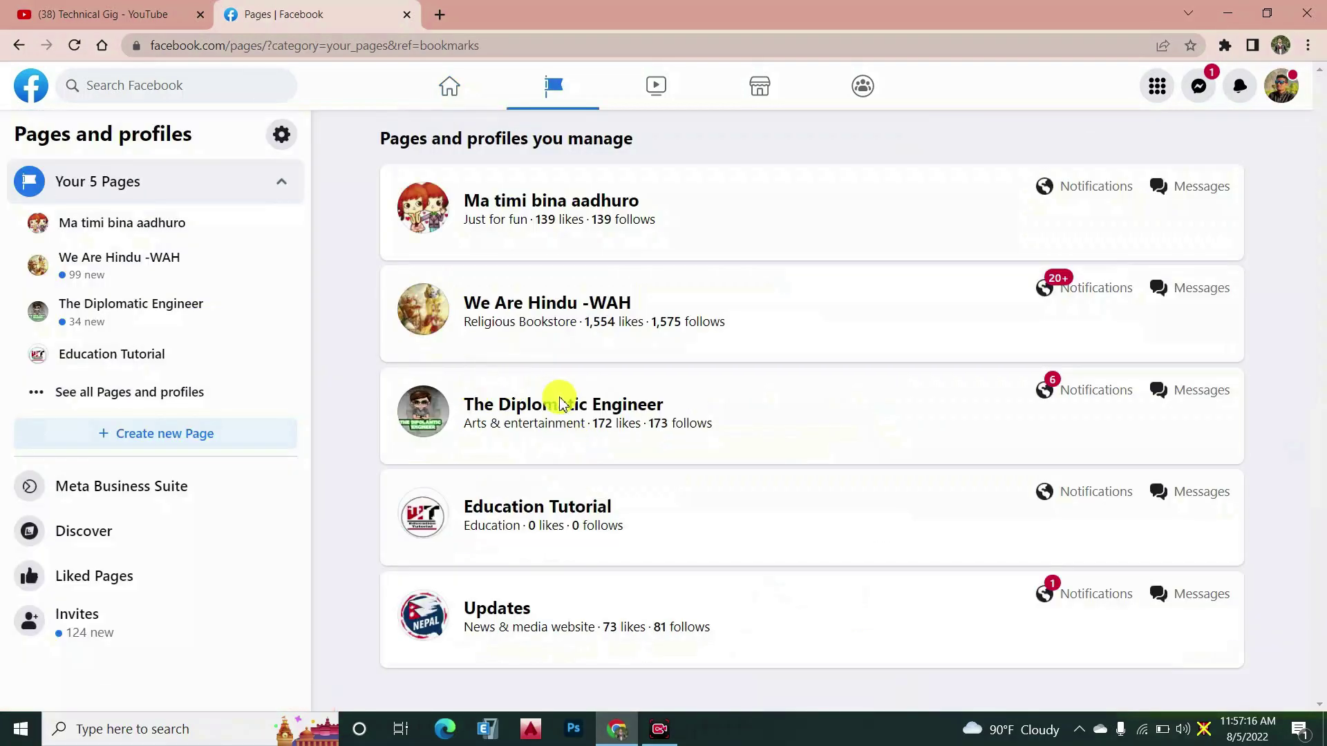
{"action": "left_click", "coordinate": [578, 406]}
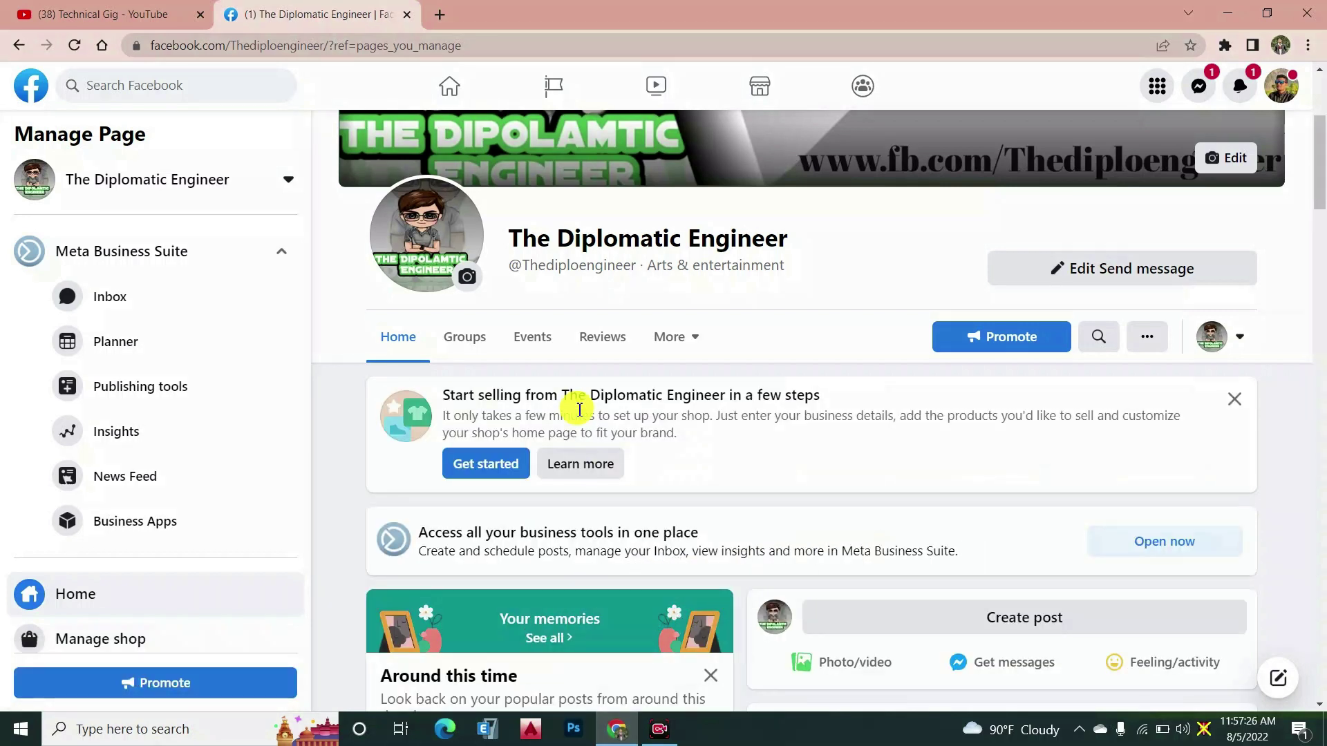
- Scroll the page to check its classic layout and the switch-back notification
{"action": "scroll", "coordinate": [655, 496], "scroll_direction": "down", "scroll_amount": 5}
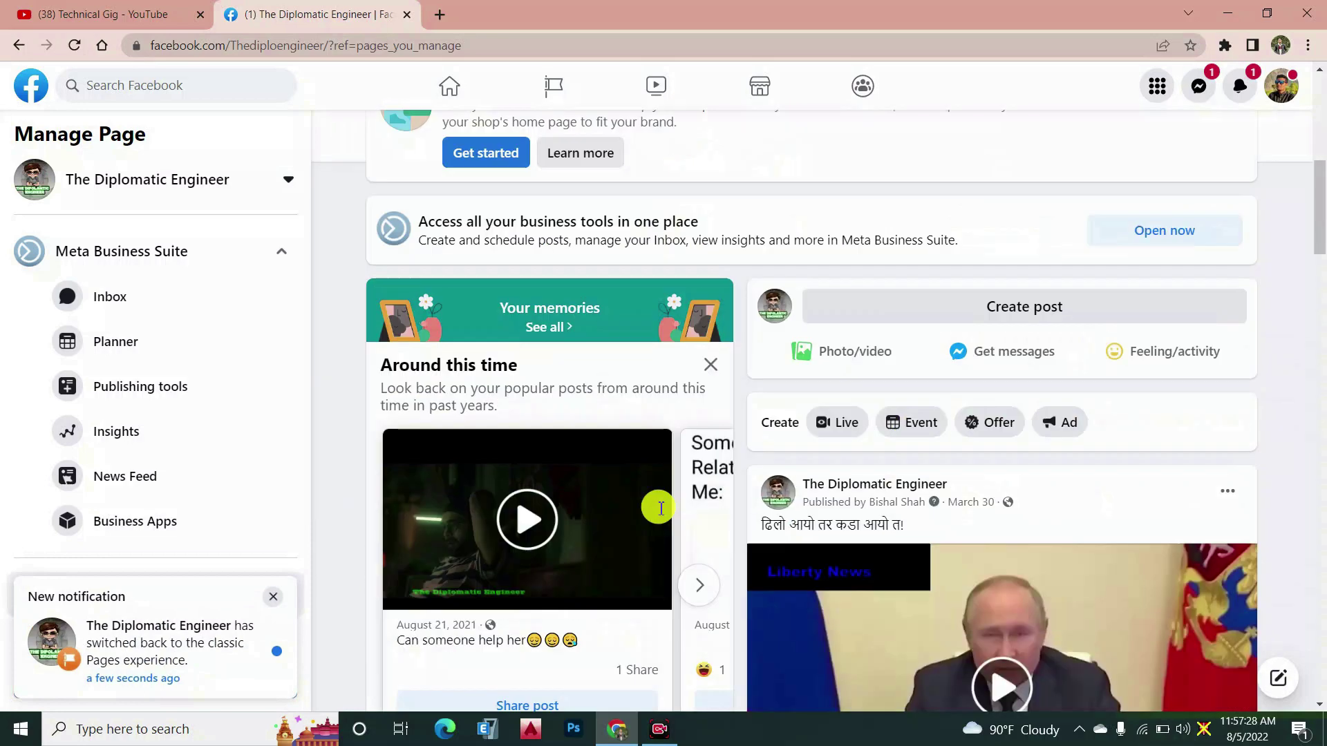
{"action": "scroll", "coordinate": [760, 411], "scroll_direction": "up", "scroll_amount": 10}
{"action": "scroll", "coordinate": [719, 405], "scroll_direction": "down", "scroll_amount": 6}
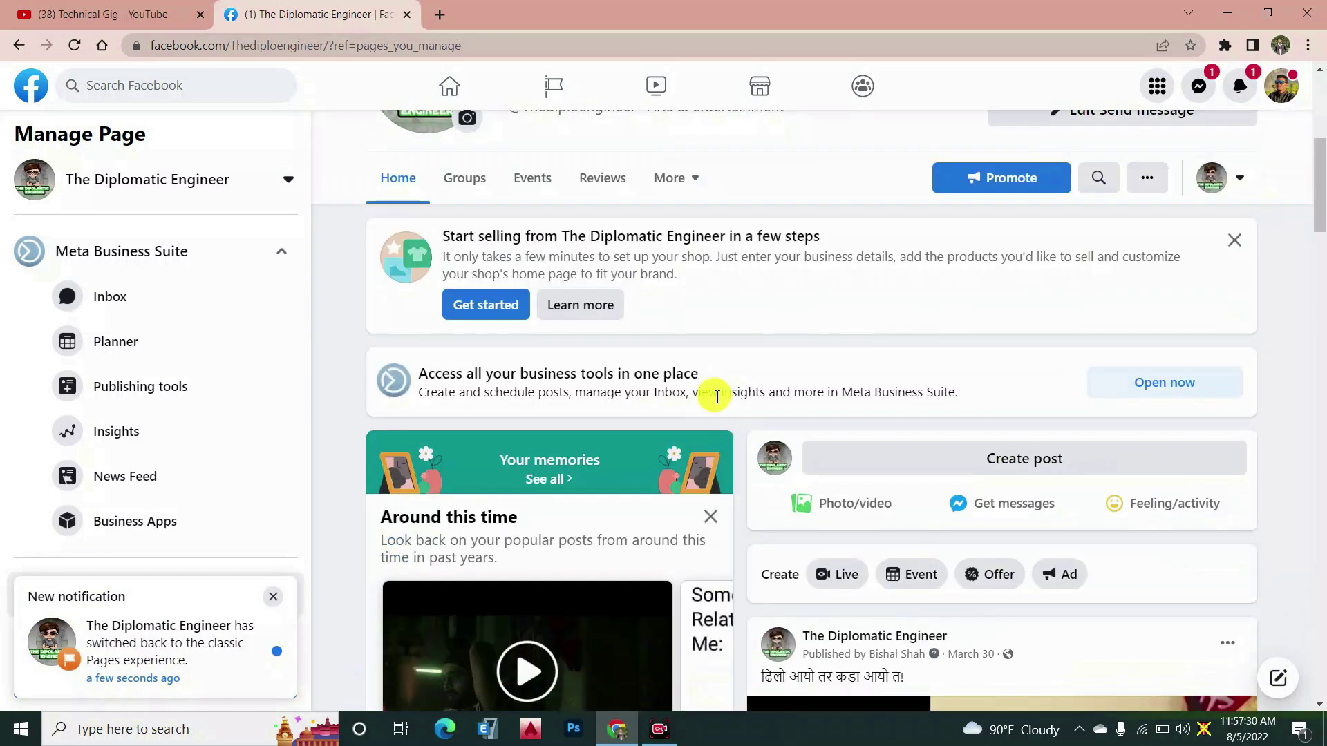
{"action": "scroll", "coordinate": [712, 398], "scroll_direction": "up", "scroll_amount": 6}
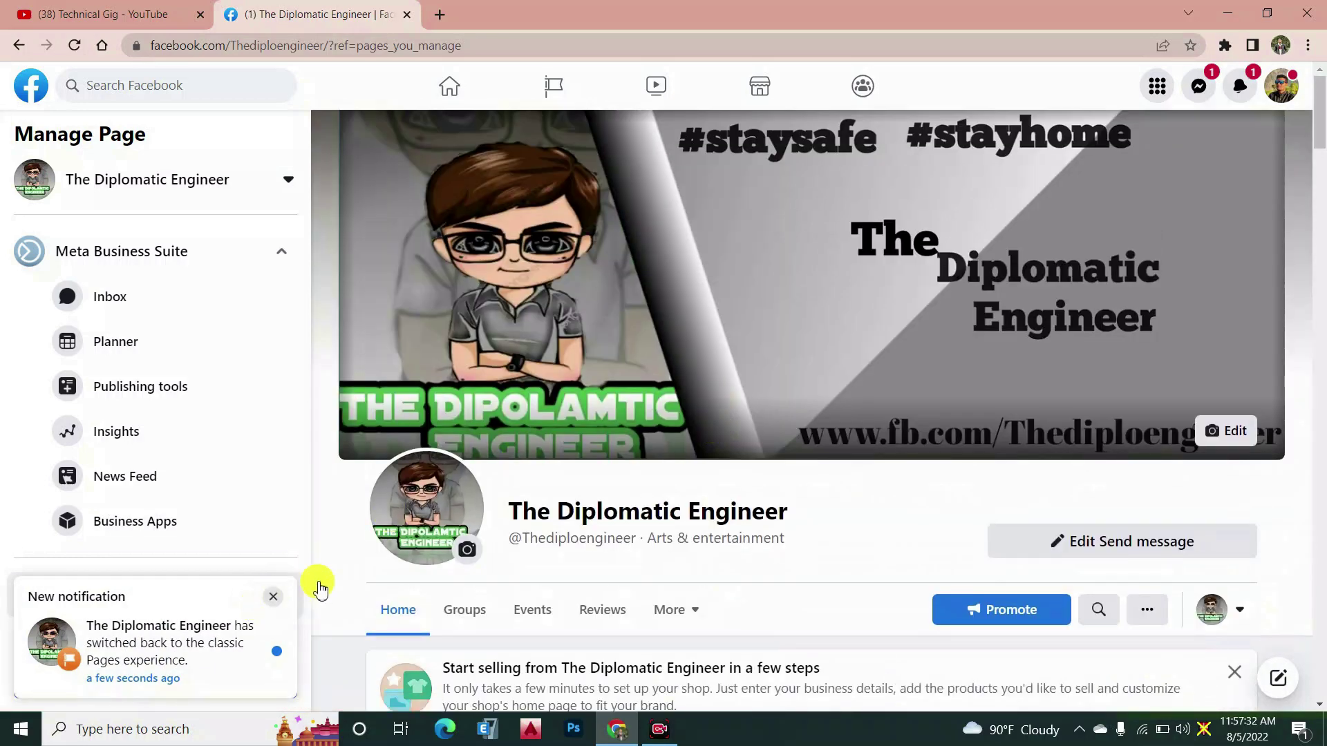
{"action": "scroll", "coordinate": [853, 505], "scroll_direction": "down", "scroll_amount": 5}
{"action": "scroll", "coordinate": [853, 505], "scroll_direction": "up", "scroll_amount": 1}
{"action": "scroll", "coordinate": [854, 497], "scroll_direction": "up", "scroll_amount": 4}
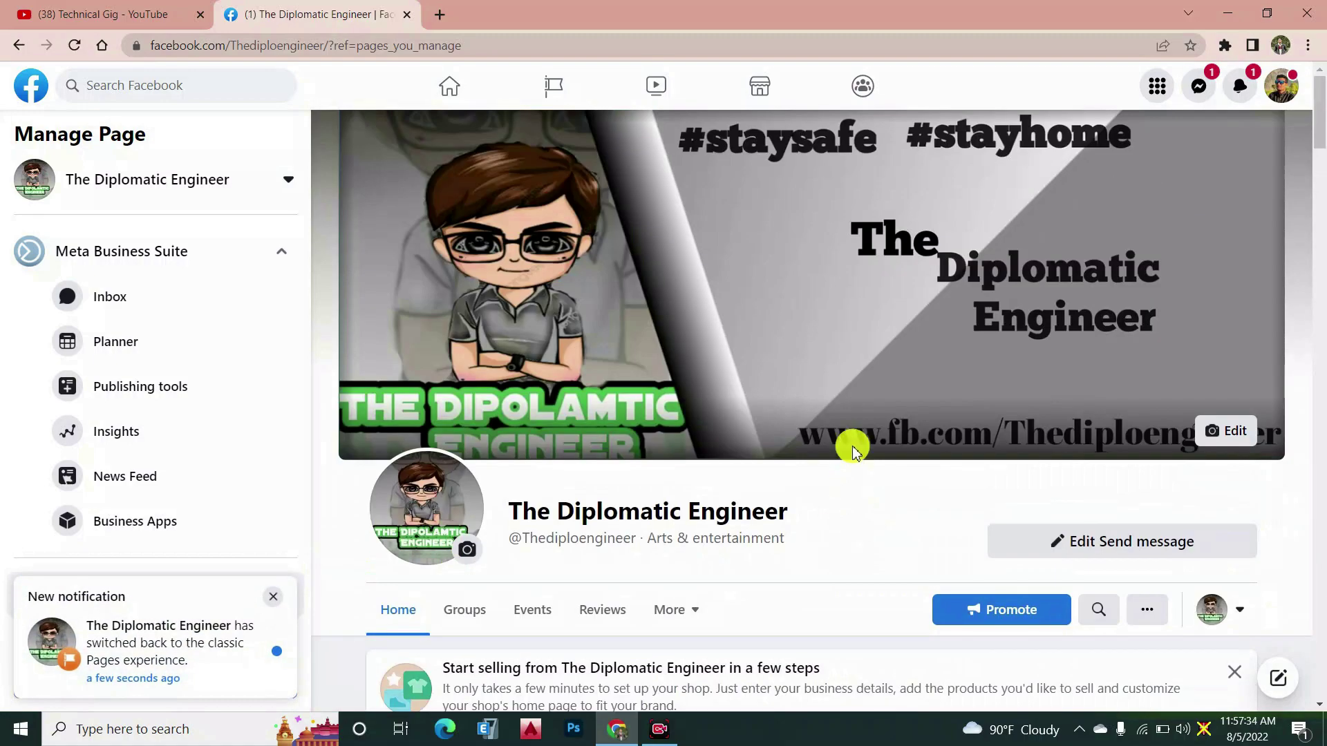
{"action": "scroll", "coordinate": [854, 380], "scroll_direction": "down", "scroll_amount": 6}
{"action": "scroll", "coordinate": [854, 384], "scroll_direction": "up", "scroll_amount": 6}
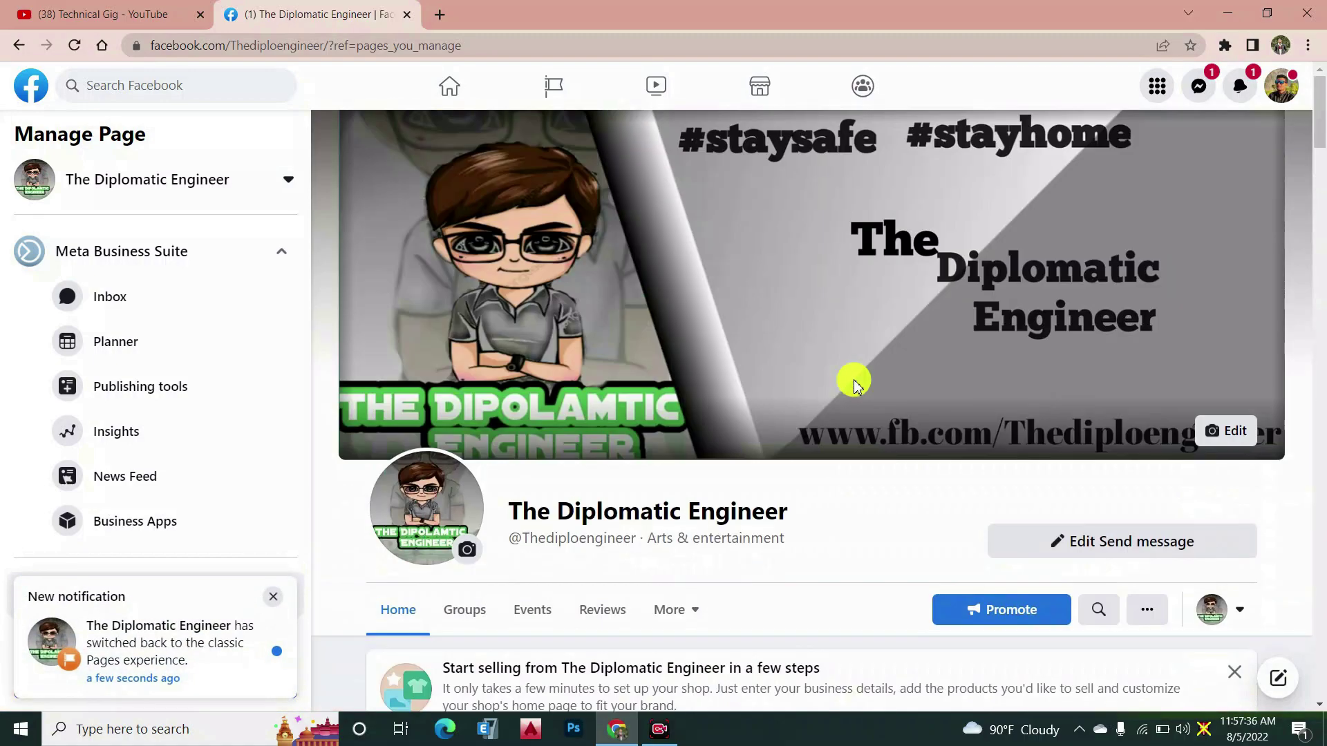
{"action": "scroll", "coordinate": [855, 384], "scroll_direction": "down", "scroll_amount": 3}
{"action": "scroll", "coordinate": [855, 385], "scroll_direction": "up", "scroll_amount": 3}
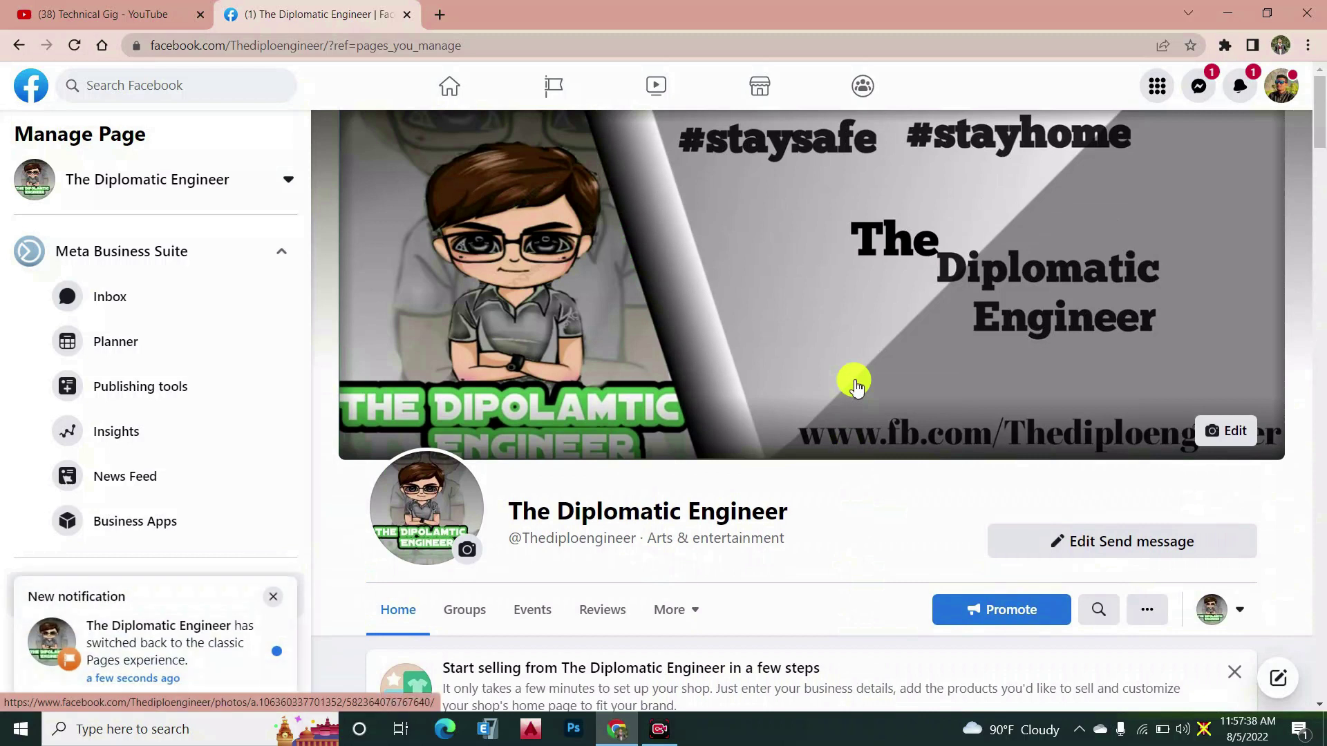